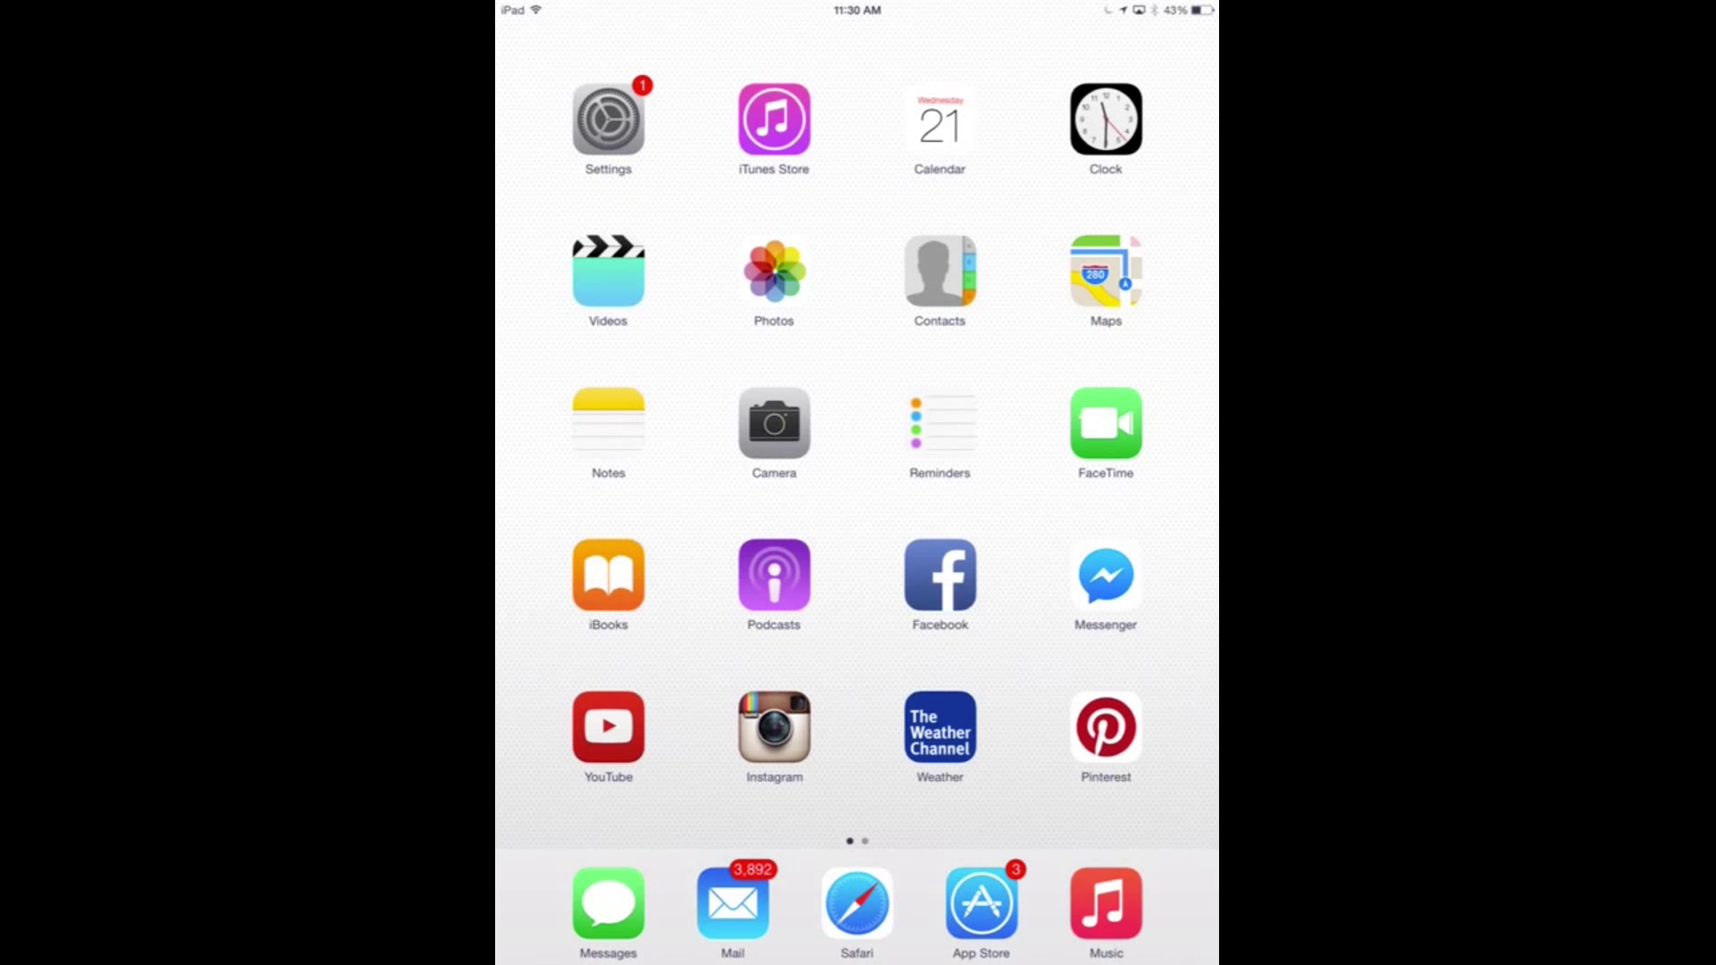
Go into Settings and reach the Restrictions page under General.
{"action": "left_click", "coordinate": [607, 118]}
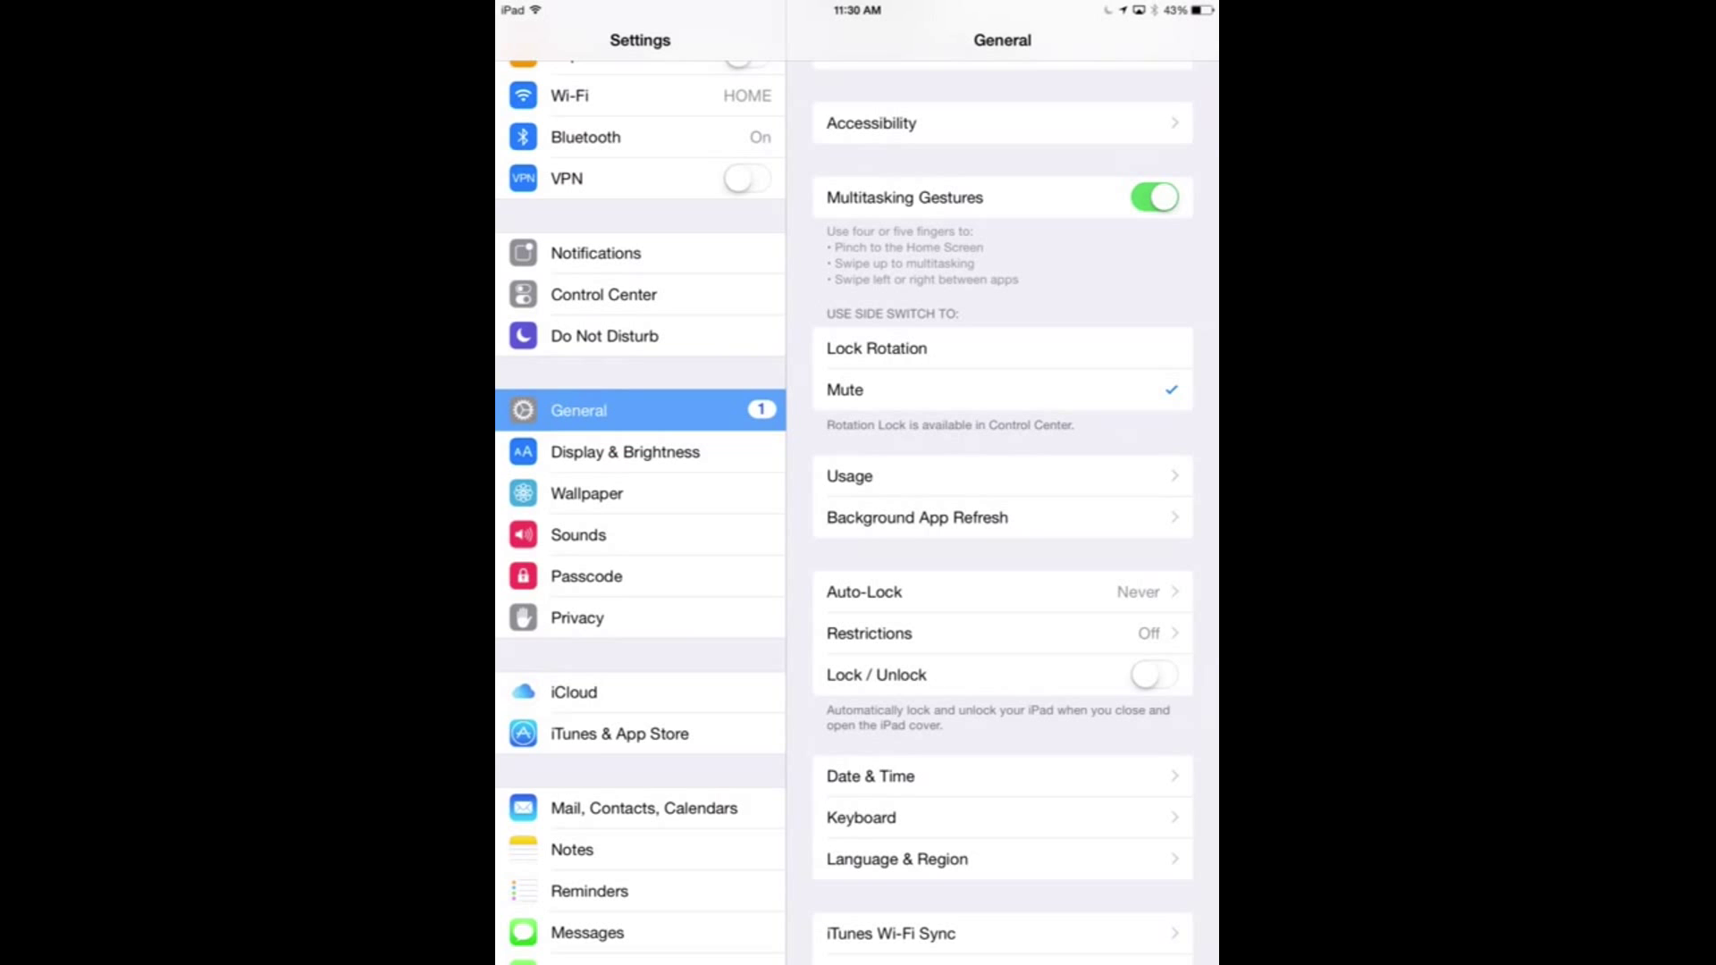
{"action": "scroll", "coordinate": [1002, 510], "scroll_direction": "down", "scroll_amount": 3}
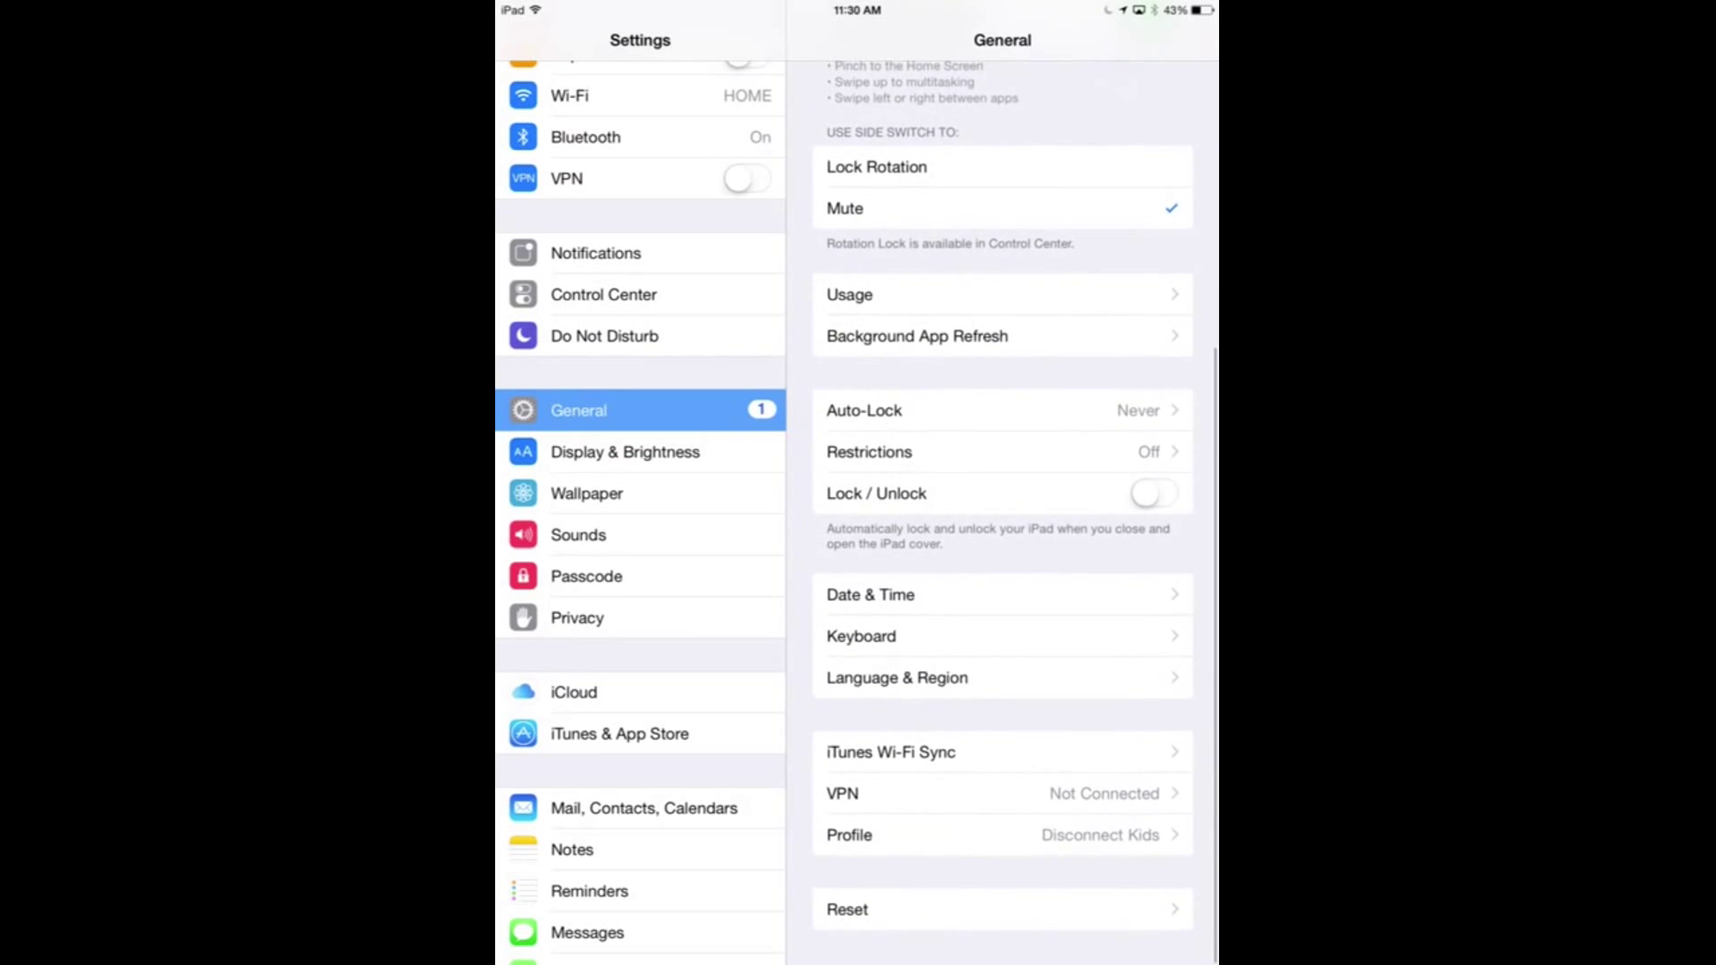
{"action": "left_click", "coordinate": [872, 451]}
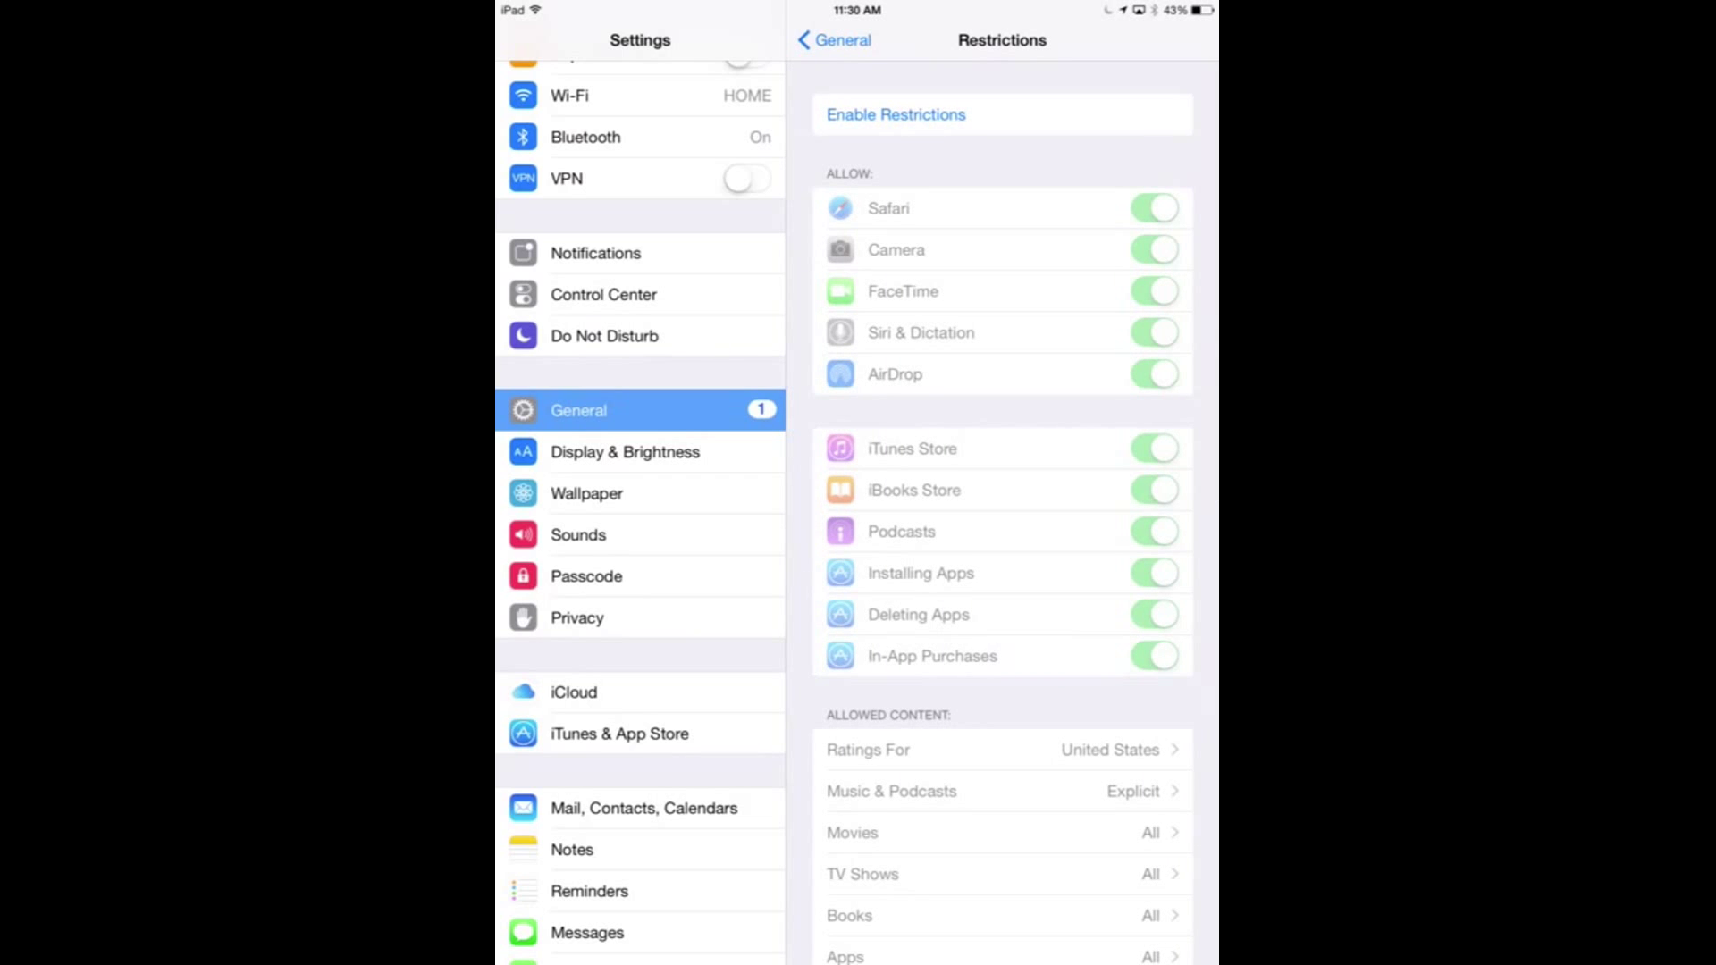
Enable Restrictions, setting a four-digit restrictions passcode and confirming it.
{"action": "left_click", "coordinate": [896, 114]}
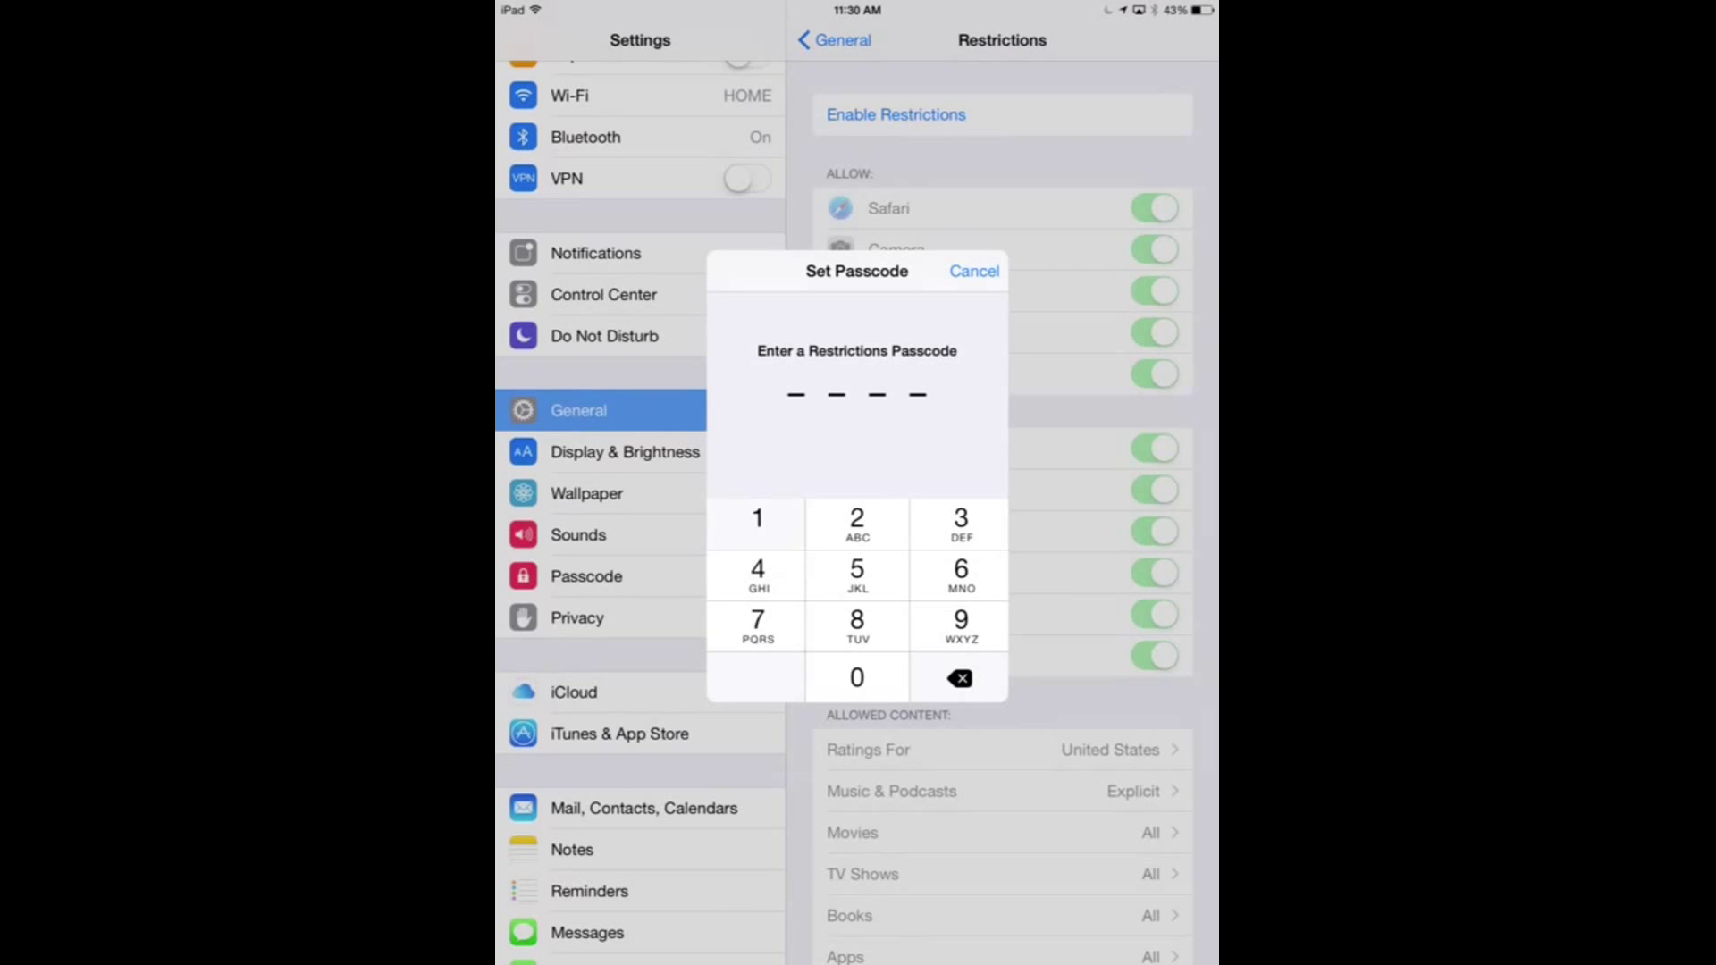
{"action": "left_click", "coordinate": [757, 523]}
{"action": "left_click", "coordinate": [856, 523]}
{"action": "left_click", "coordinate": [960, 524]}
{"action": "left_click", "coordinate": [757, 575]}
{"action": "left_click", "coordinate": [757, 523]}
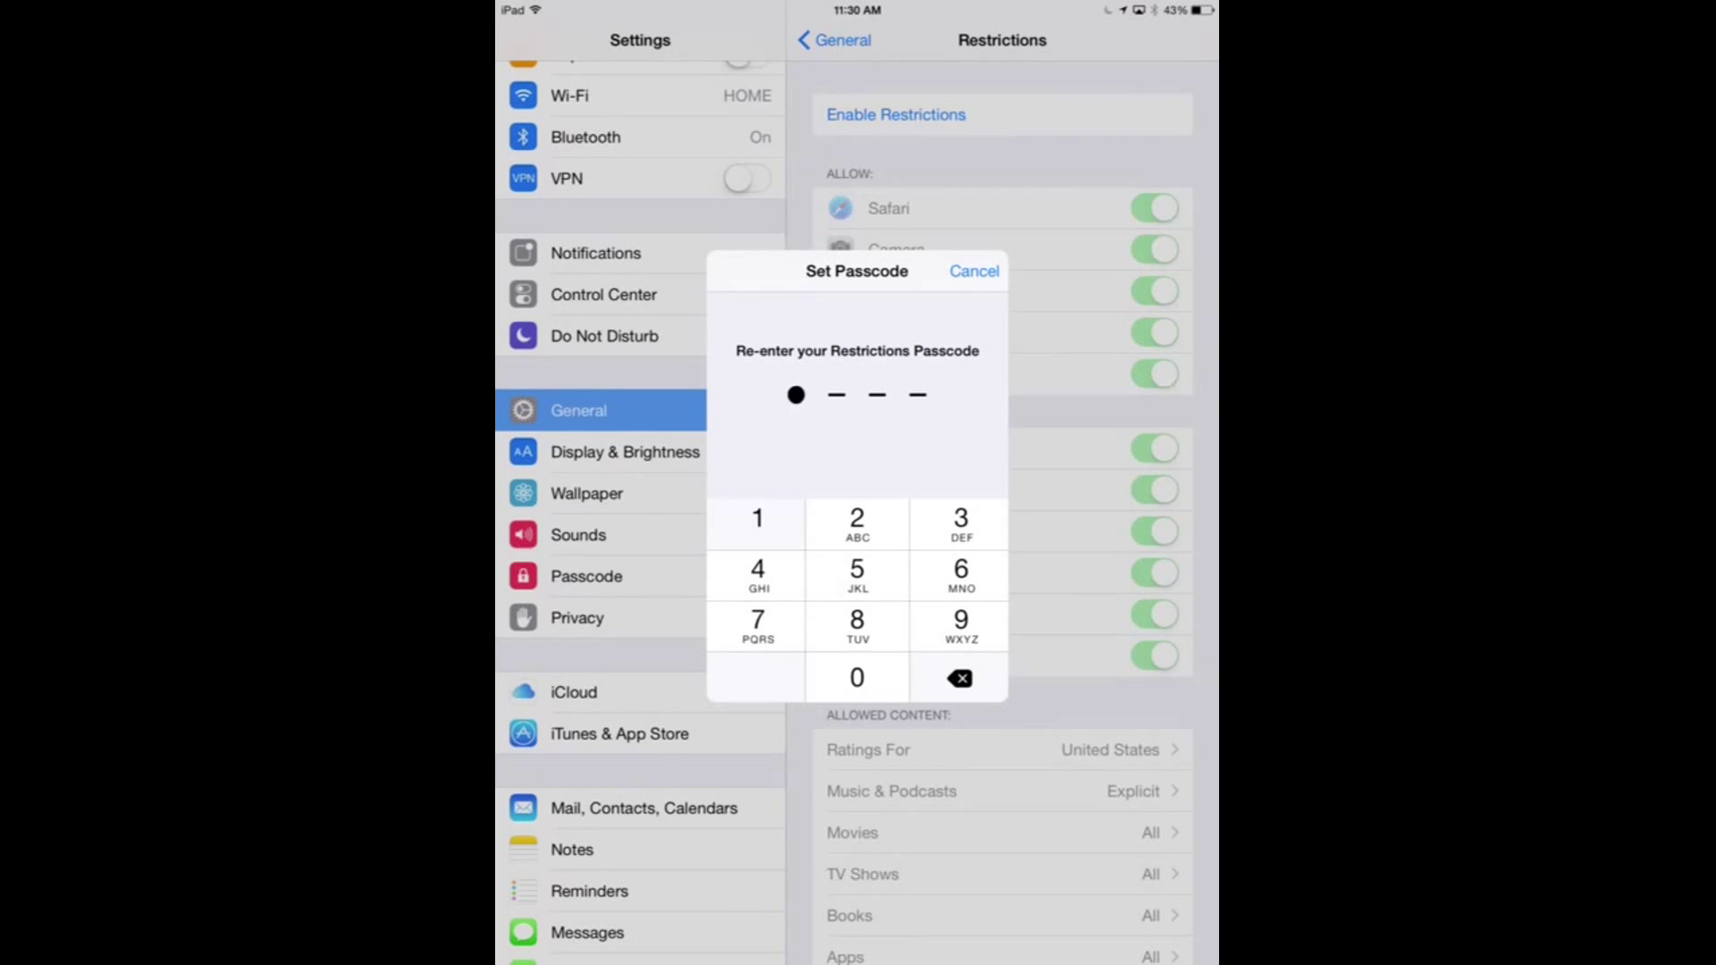
{"action": "left_click", "coordinate": [857, 523]}
{"action": "left_click", "coordinate": [960, 523]}
{"action": "left_click", "coordinate": [757, 573]}
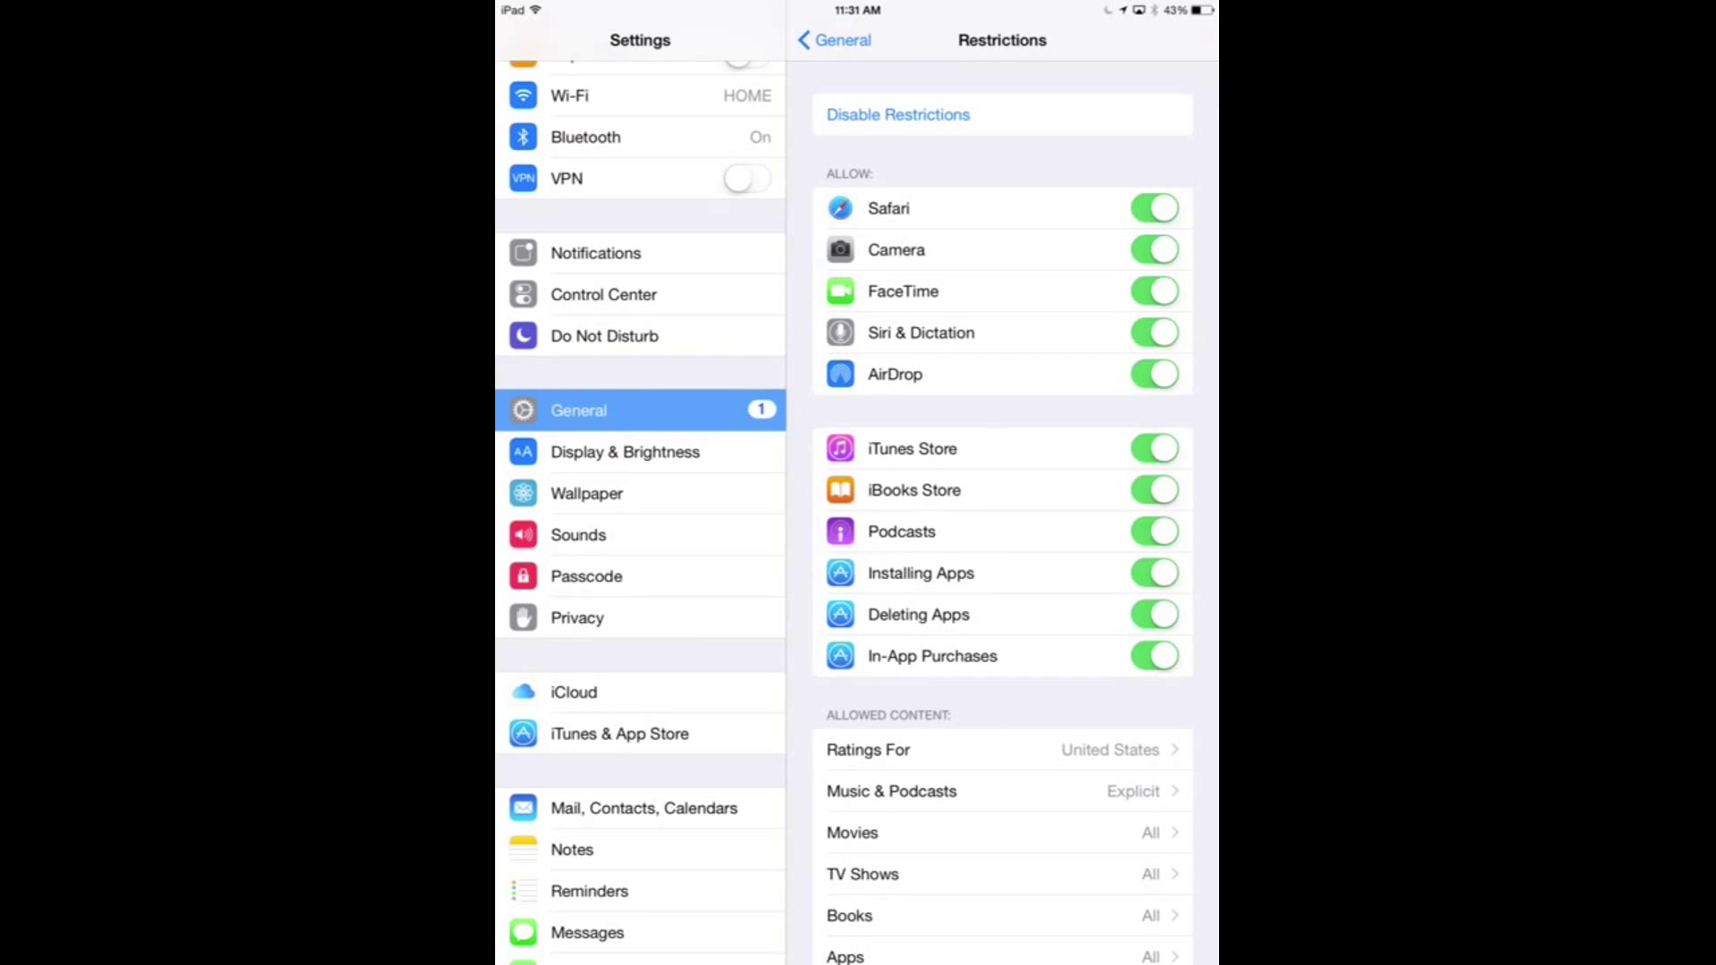
{"action": "scroll", "coordinate": [1001, 536], "scroll_direction": "down", "scroll_amount": 3}
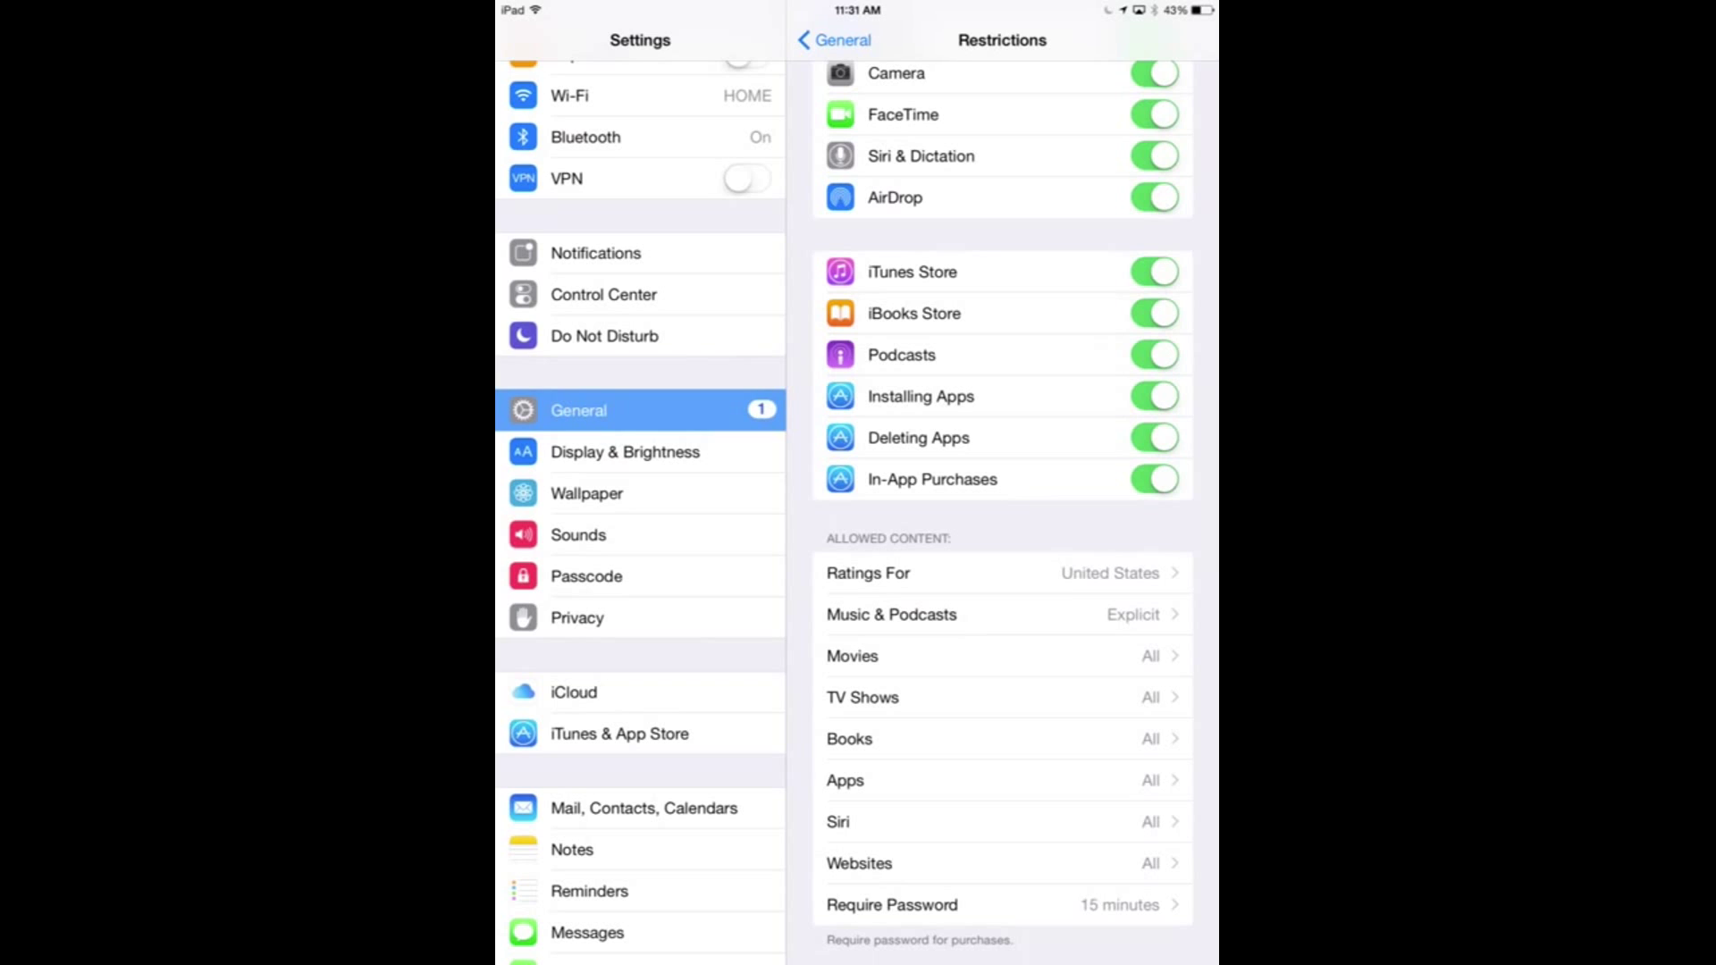
Limit allowed Apps to the 9+ rating and return to the Restrictions list.
{"action": "left_click", "coordinate": [1001, 780]}
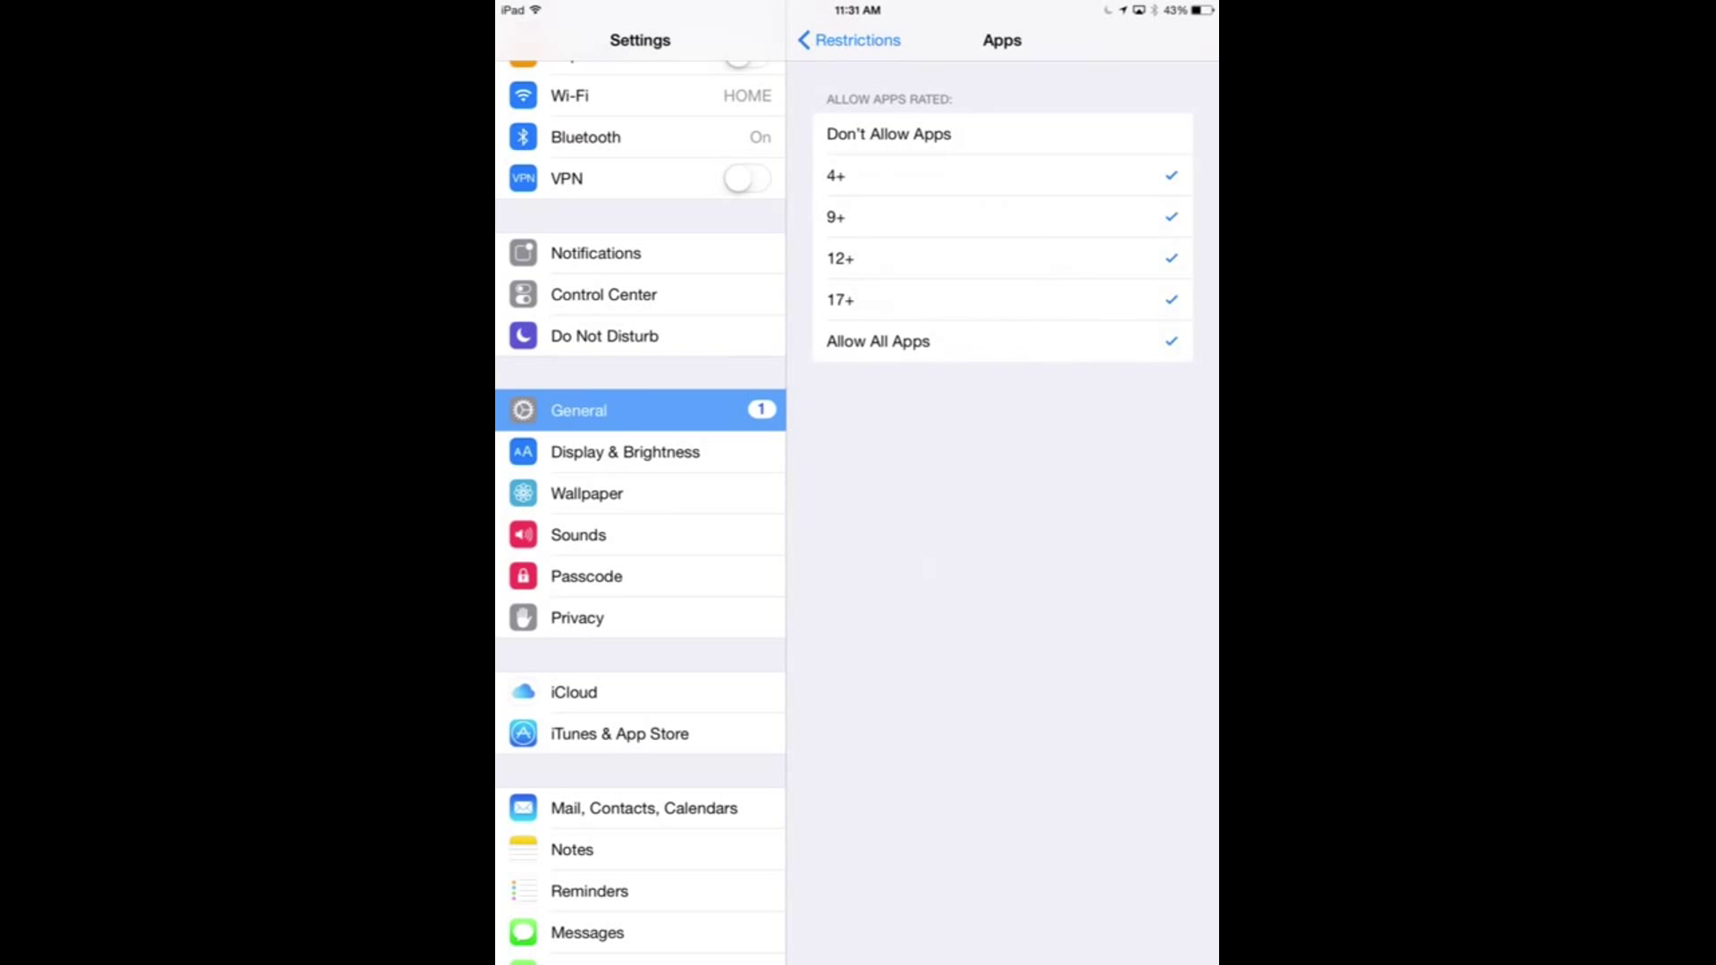
{"action": "left_click", "coordinate": [1002, 257]}
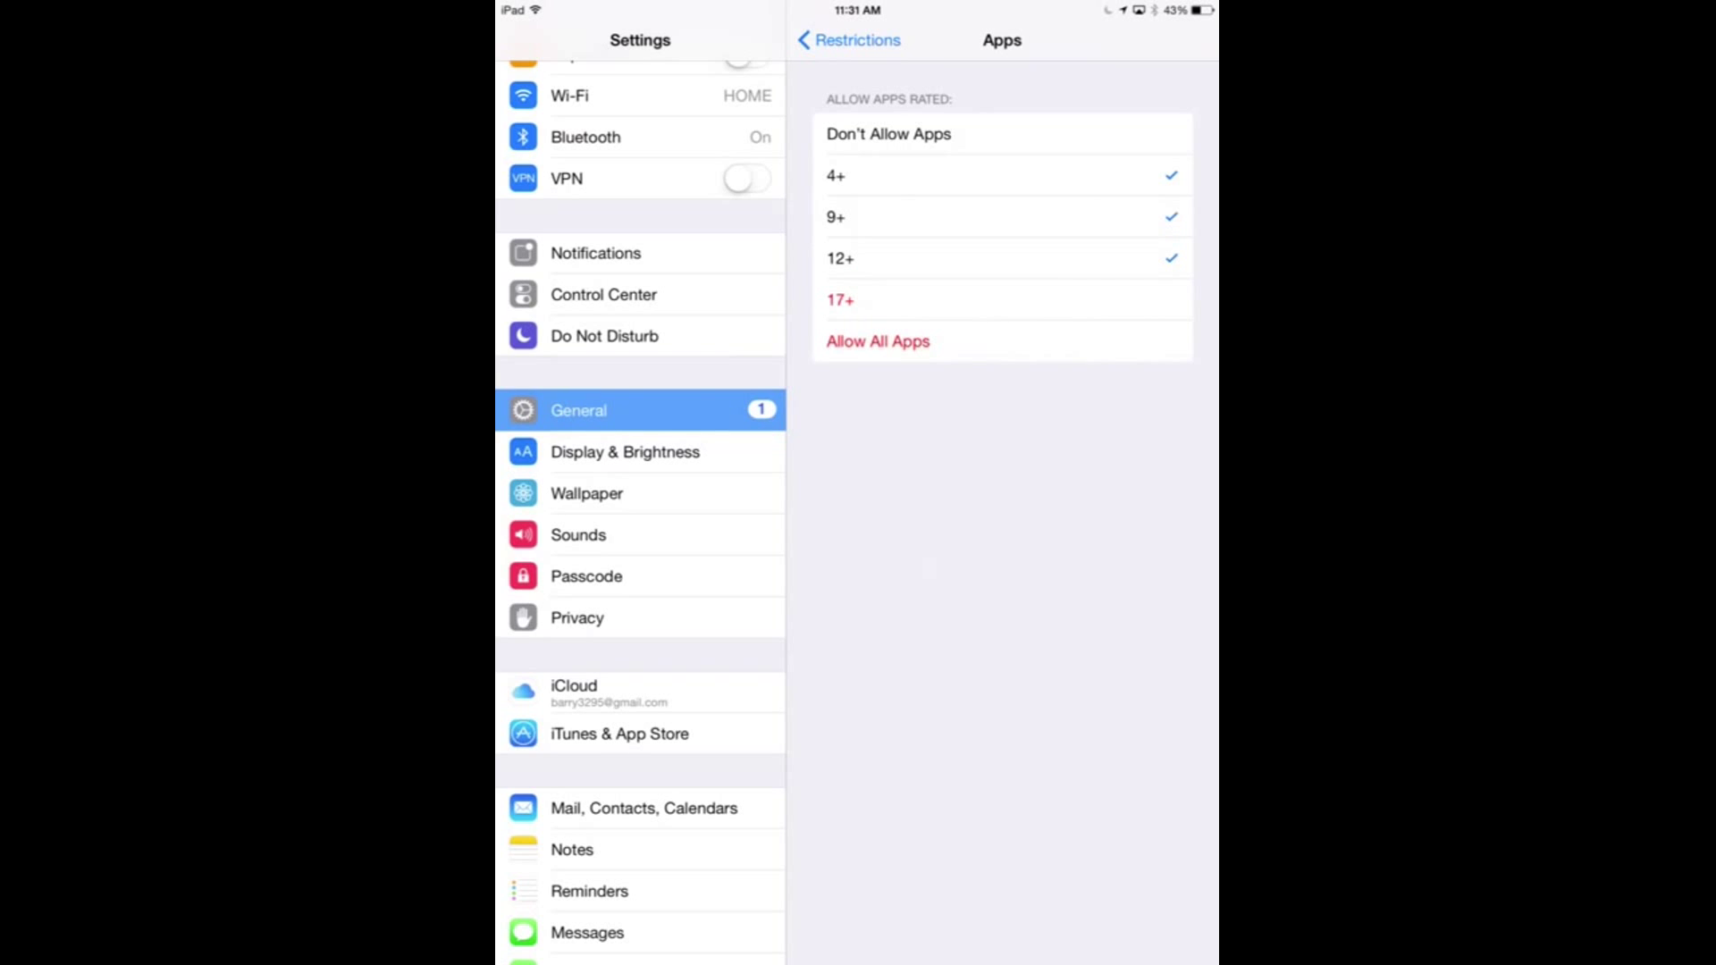
{"action": "left_click", "coordinate": [1001, 217]}
{"action": "left_click", "coordinate": [849, 39]}
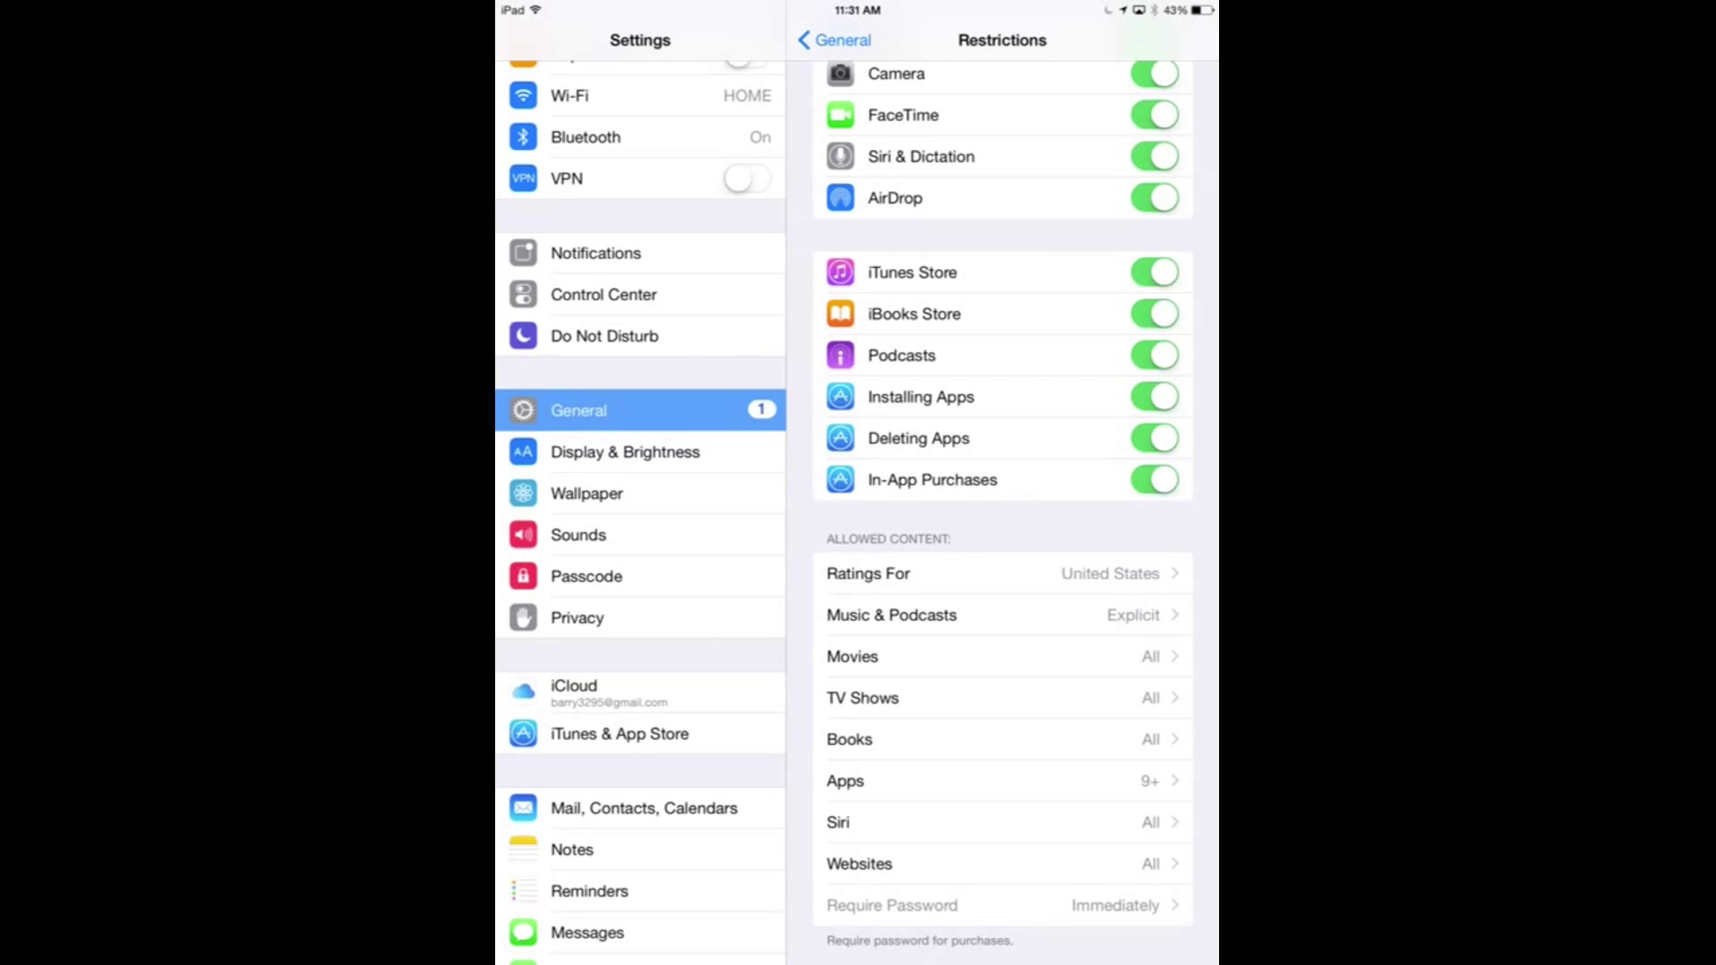
{"action": "scroll", "coordinate": [1004, 510], "scroll_direction": "up", "scroll_amount": 3}
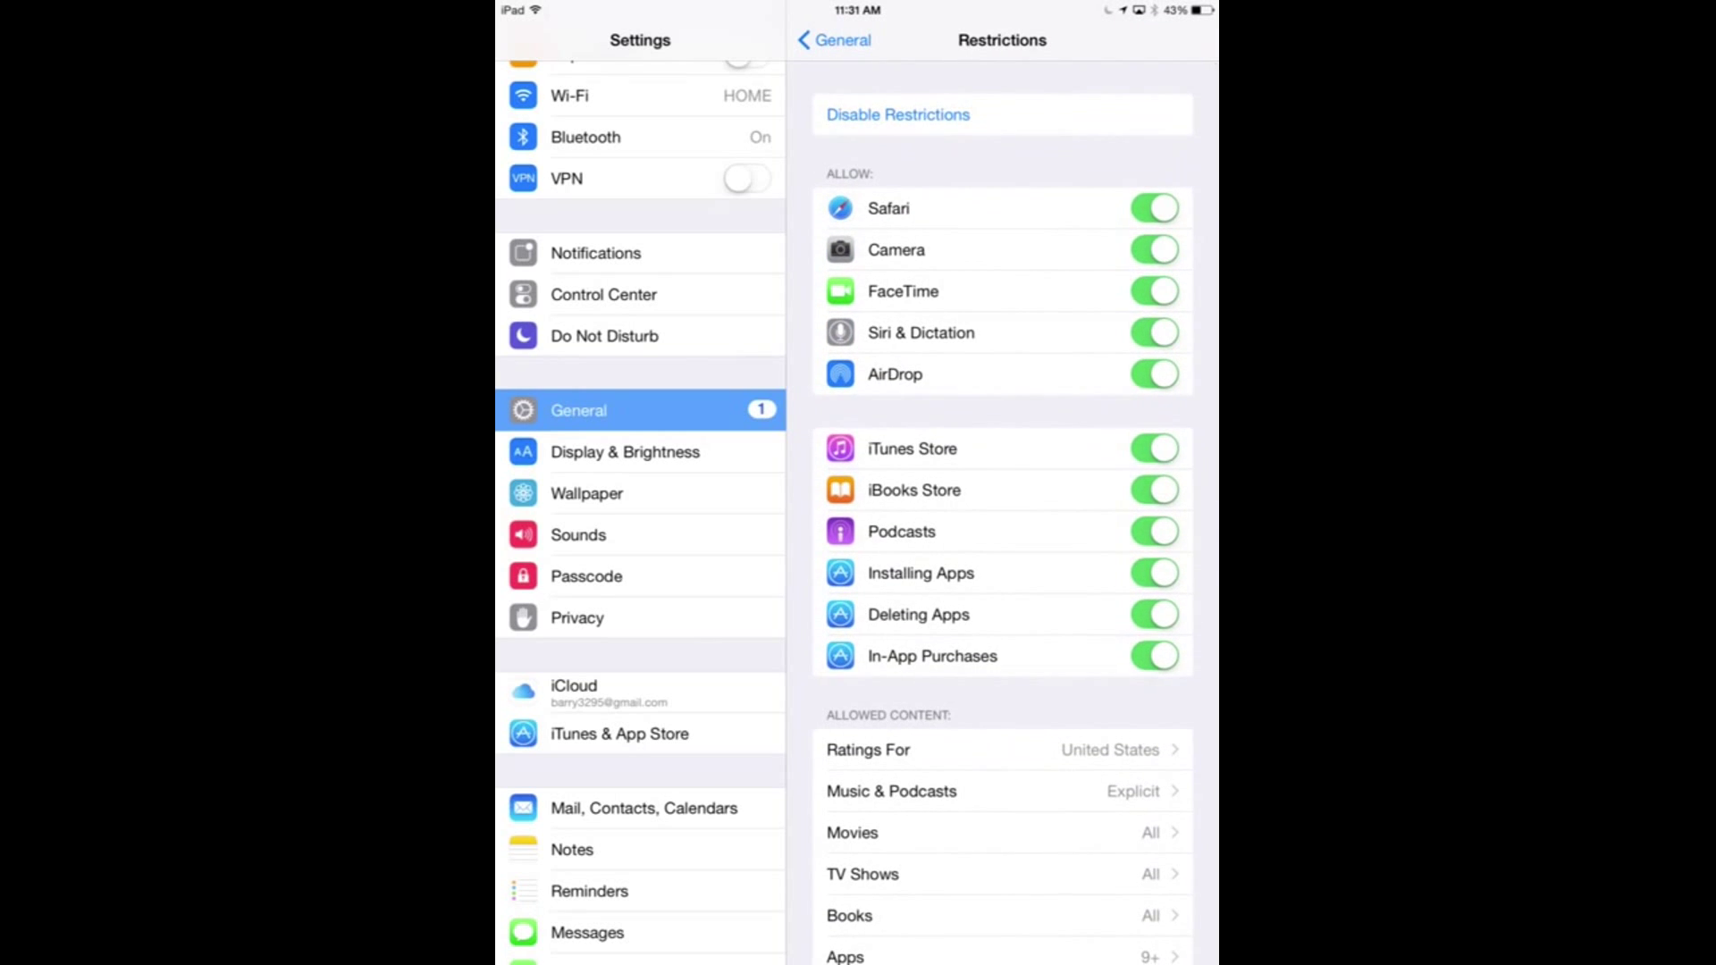
{"action": "left_click", "coordinate": [1154, 208]}
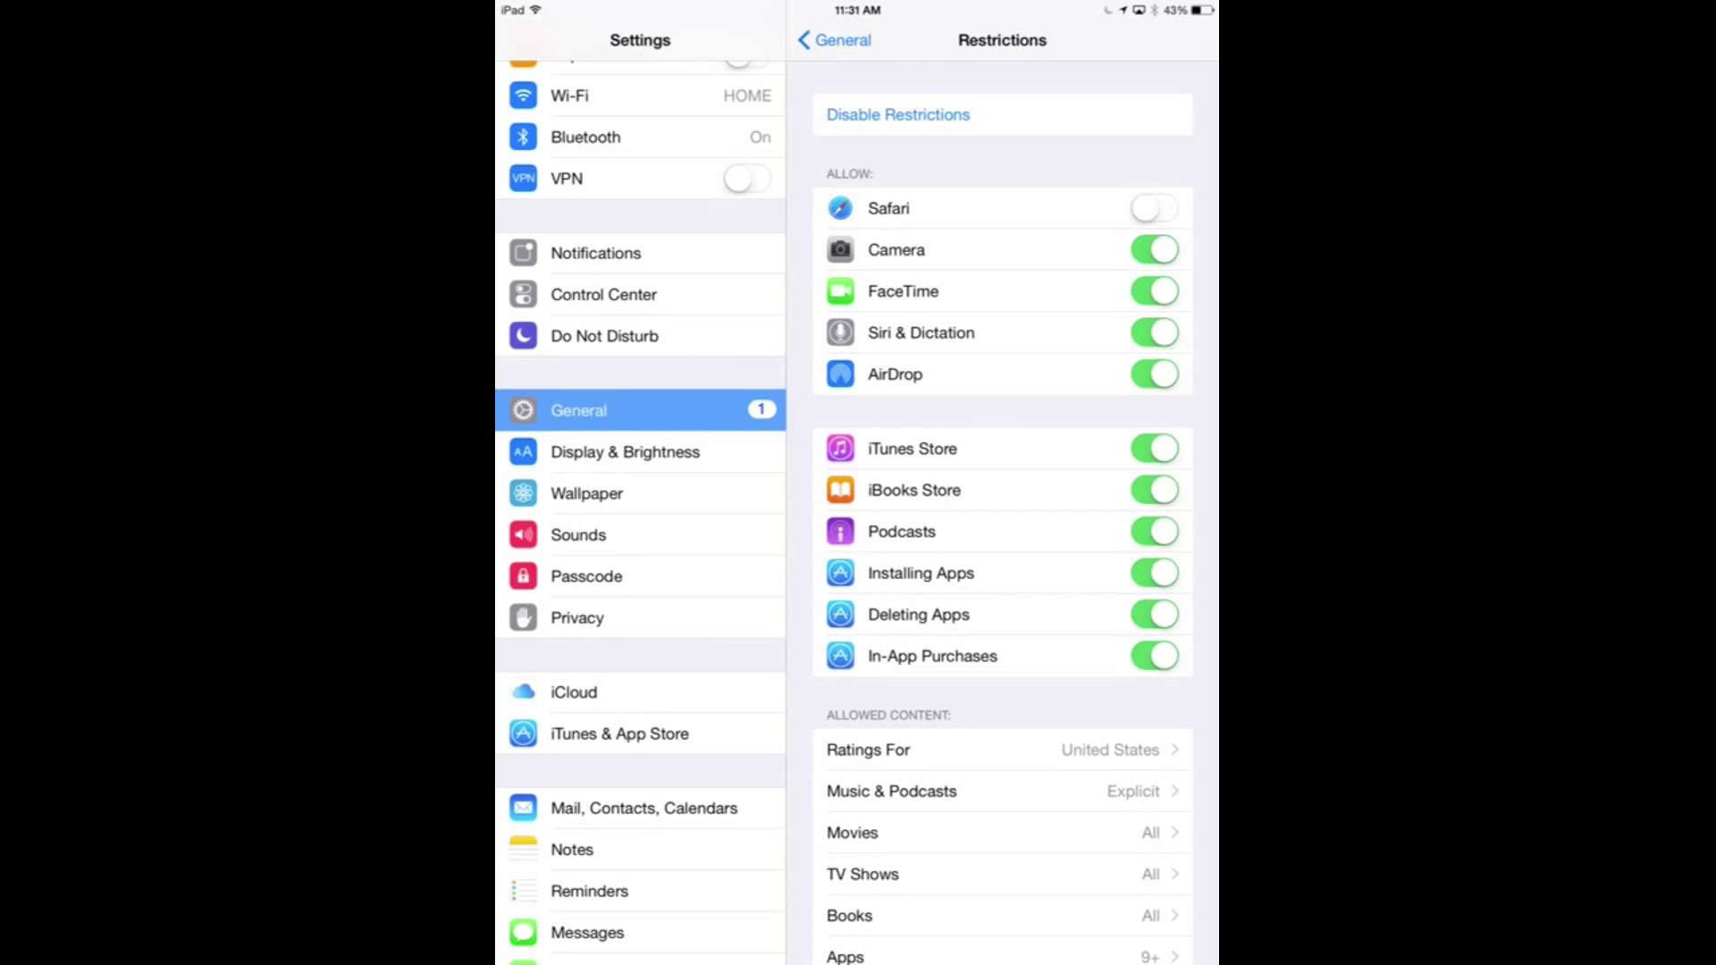
{"action": "scroll", "coordinate": [1001, 537], "scroll_direction": "down", "scroll_amount": 5}
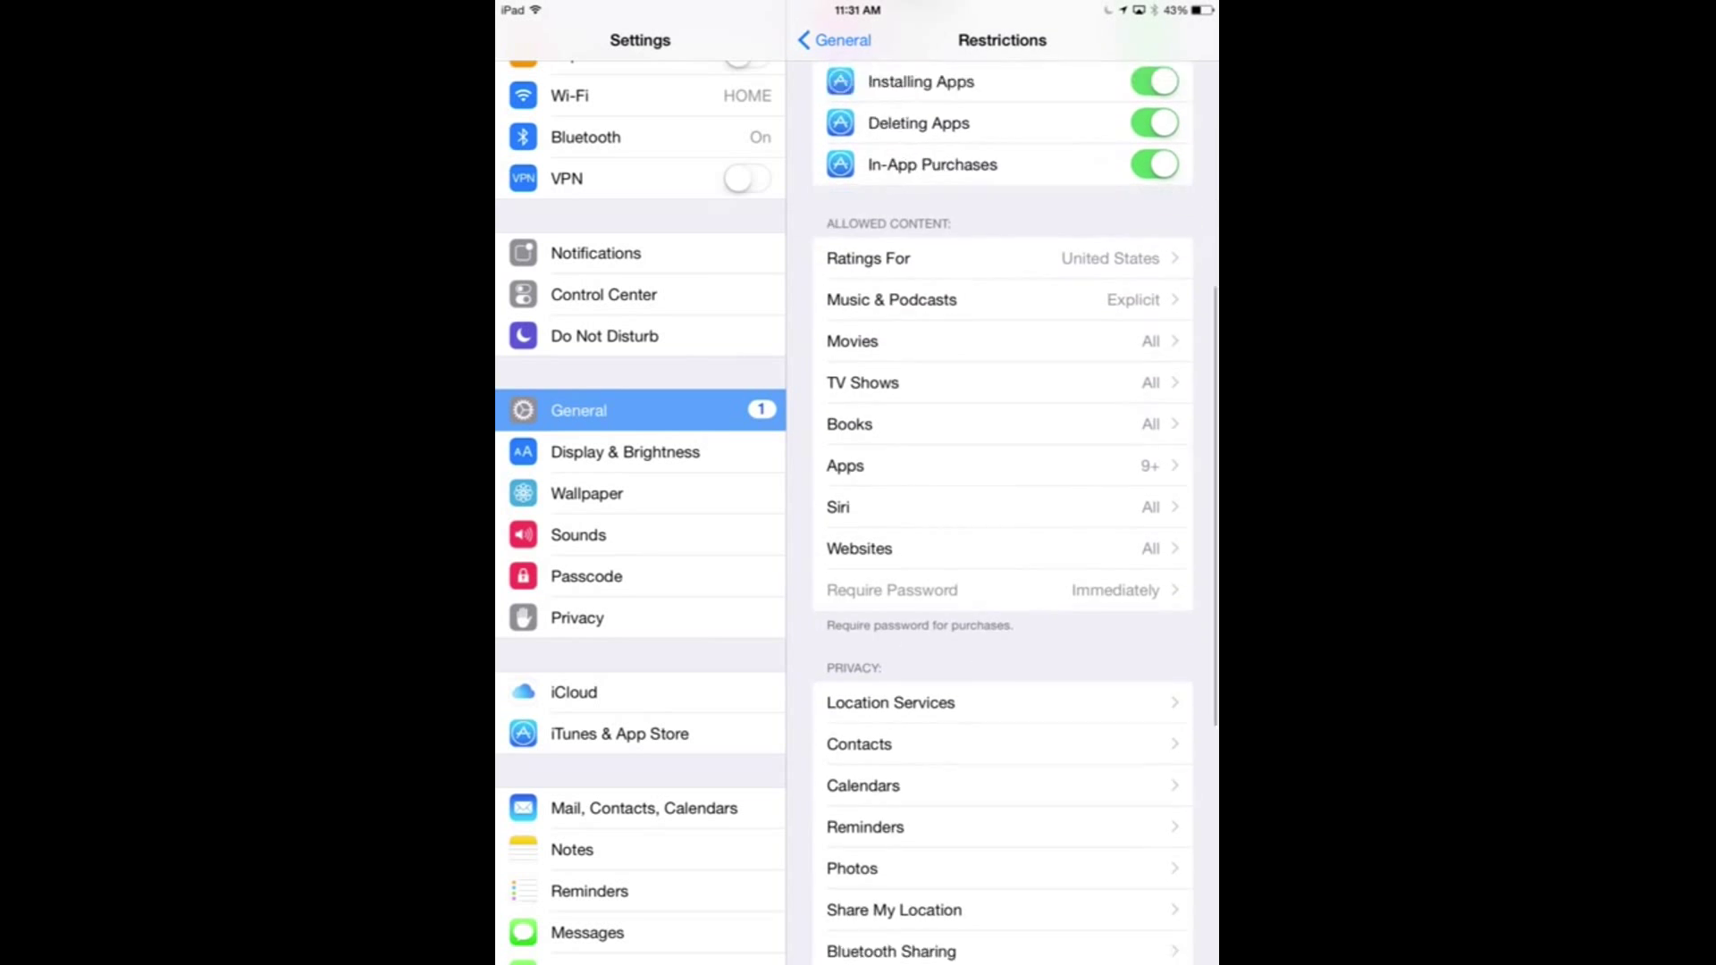
{"action": "scroll", "coordinate": [1002, 537], "scroll_direction": "down", "scroll_amount": 5}
{"action": "scroll", "coordinate": [1002, 537], "scroll_direction": "down", "scroll_amount": 1}
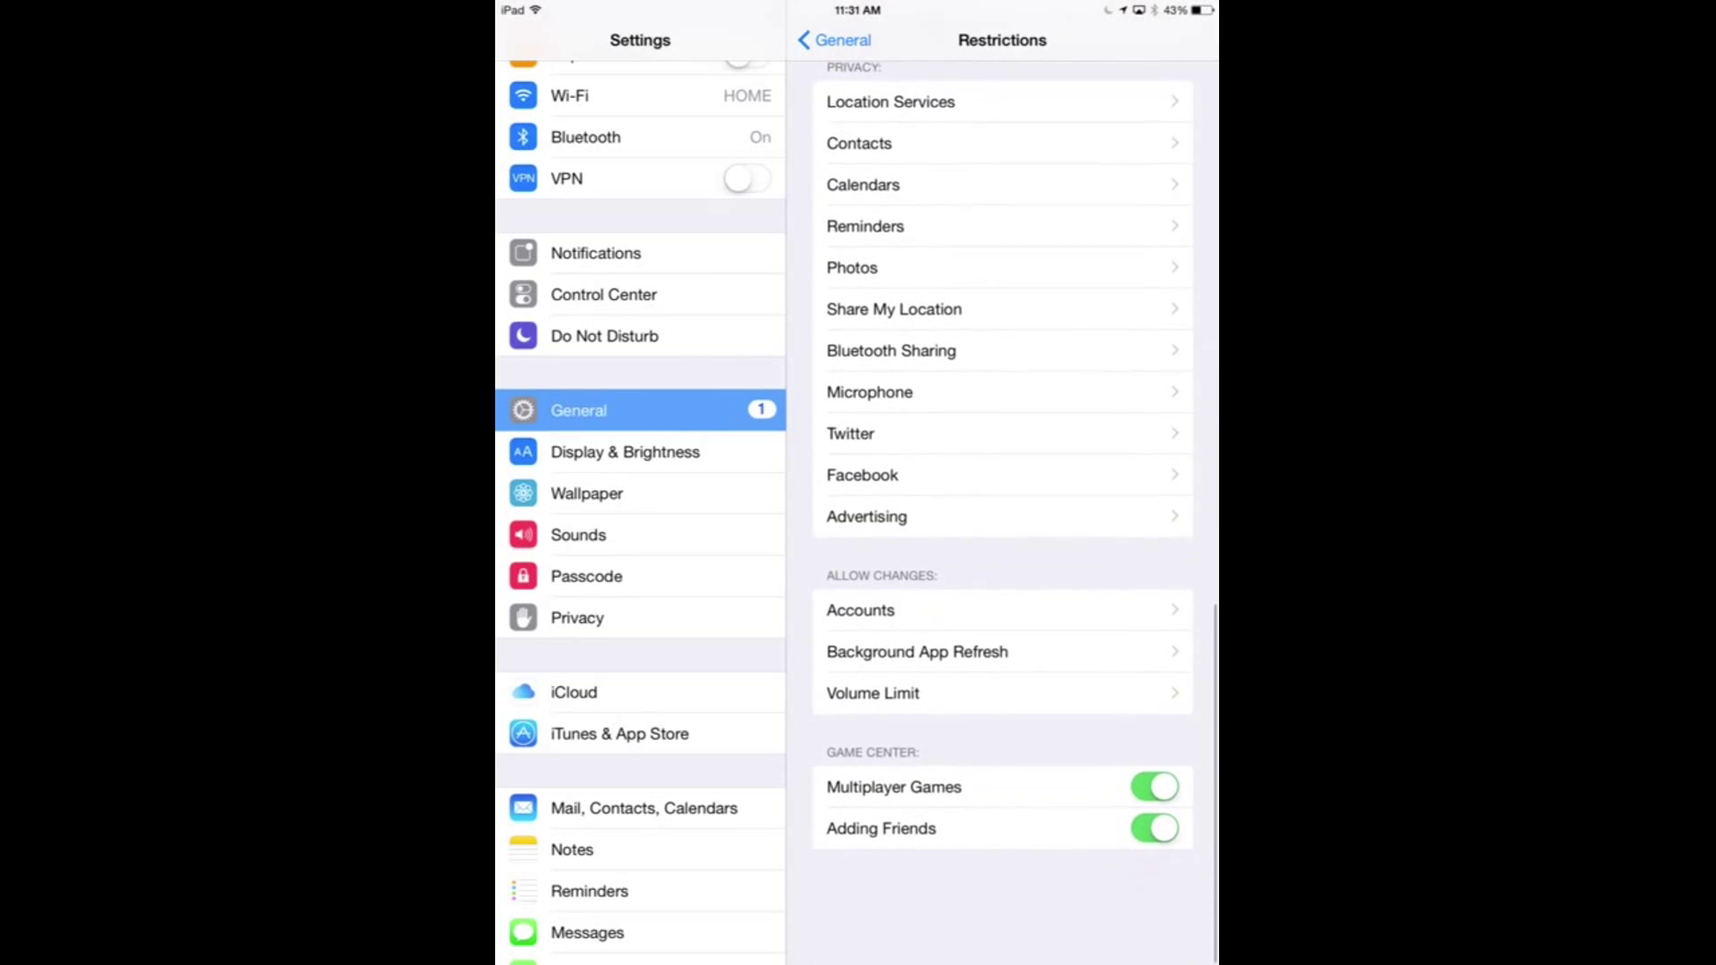
{"action": "scroll", "coordinate": [1001, 536], "scroll_direction": "up", "scroll_amount": 3}
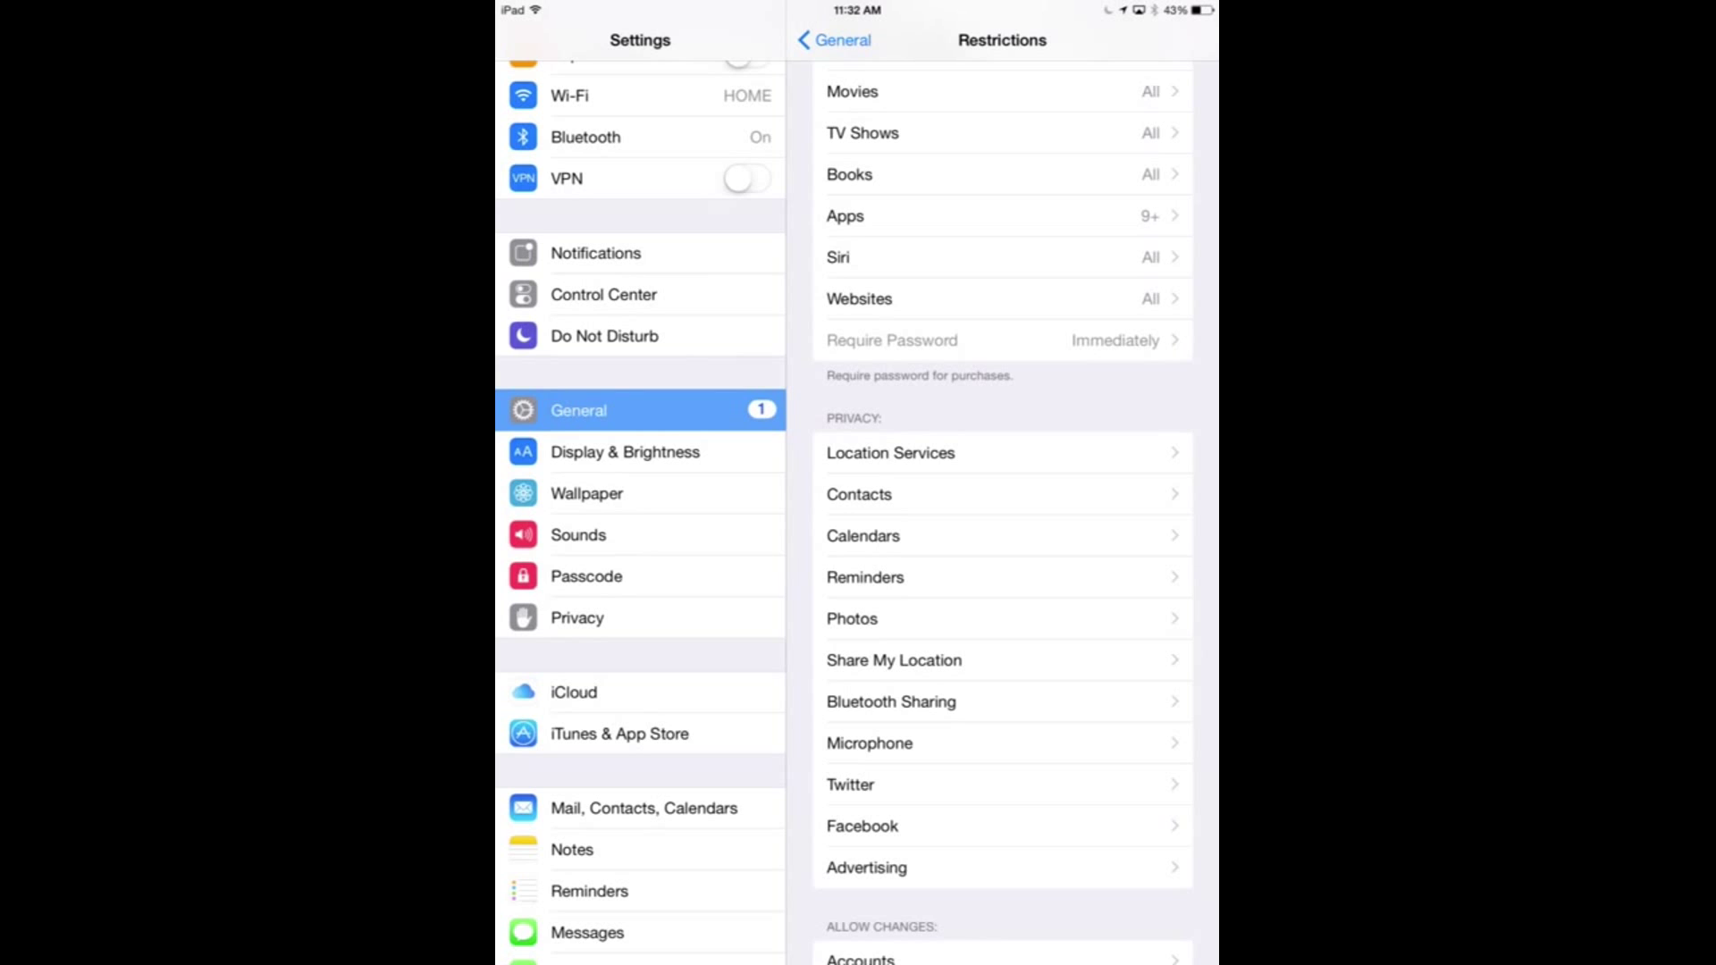
{"action": "scroll", "coordinate": [1002, 537], "scroll_direction": "up", "scroll_amount": 1}
{"action": "scroll", "coordinate": [1002, 536], "scroll_direction": "up", "scroll_amount": 2}
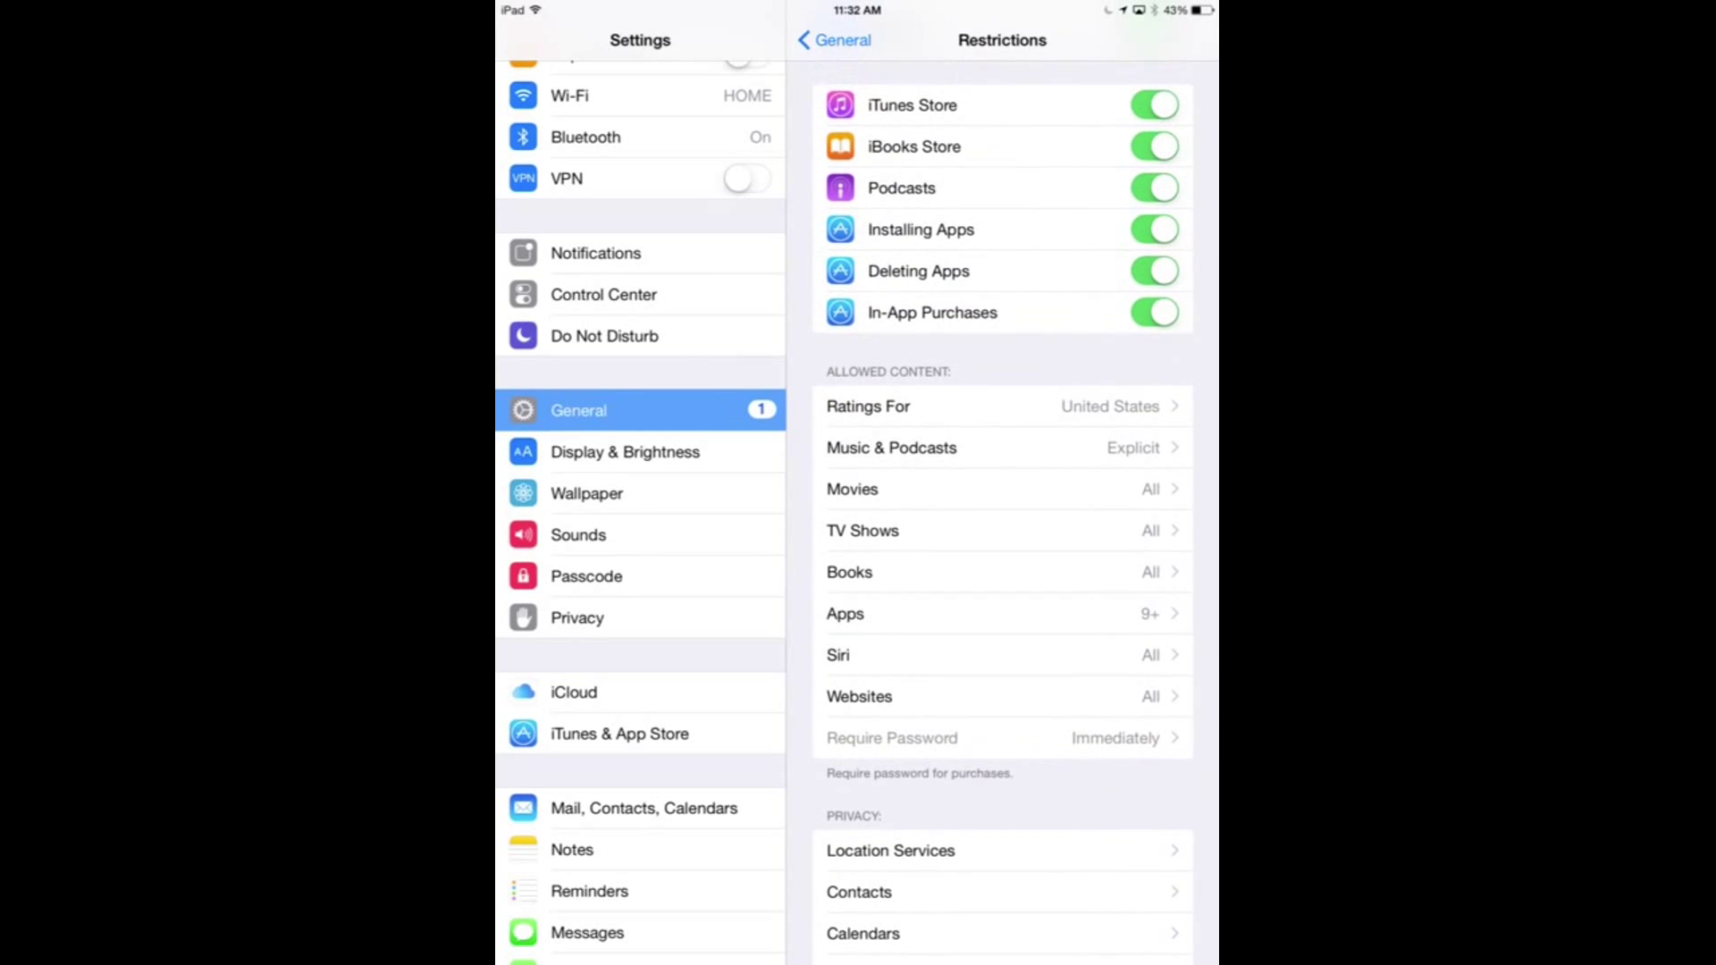
{"action": "scroll", "coordinate": [1002, 536], "scroll_direction": "up", "scroll_amount": 2}
{"action": "scroll", "coordinate": [1002, 536], "scroll_direction": "down", "scroll_amount": 1}
{"action": "scroll", "coordinate": [1002, 536], "scroll_direction": "down", "scroll_amount": 2}
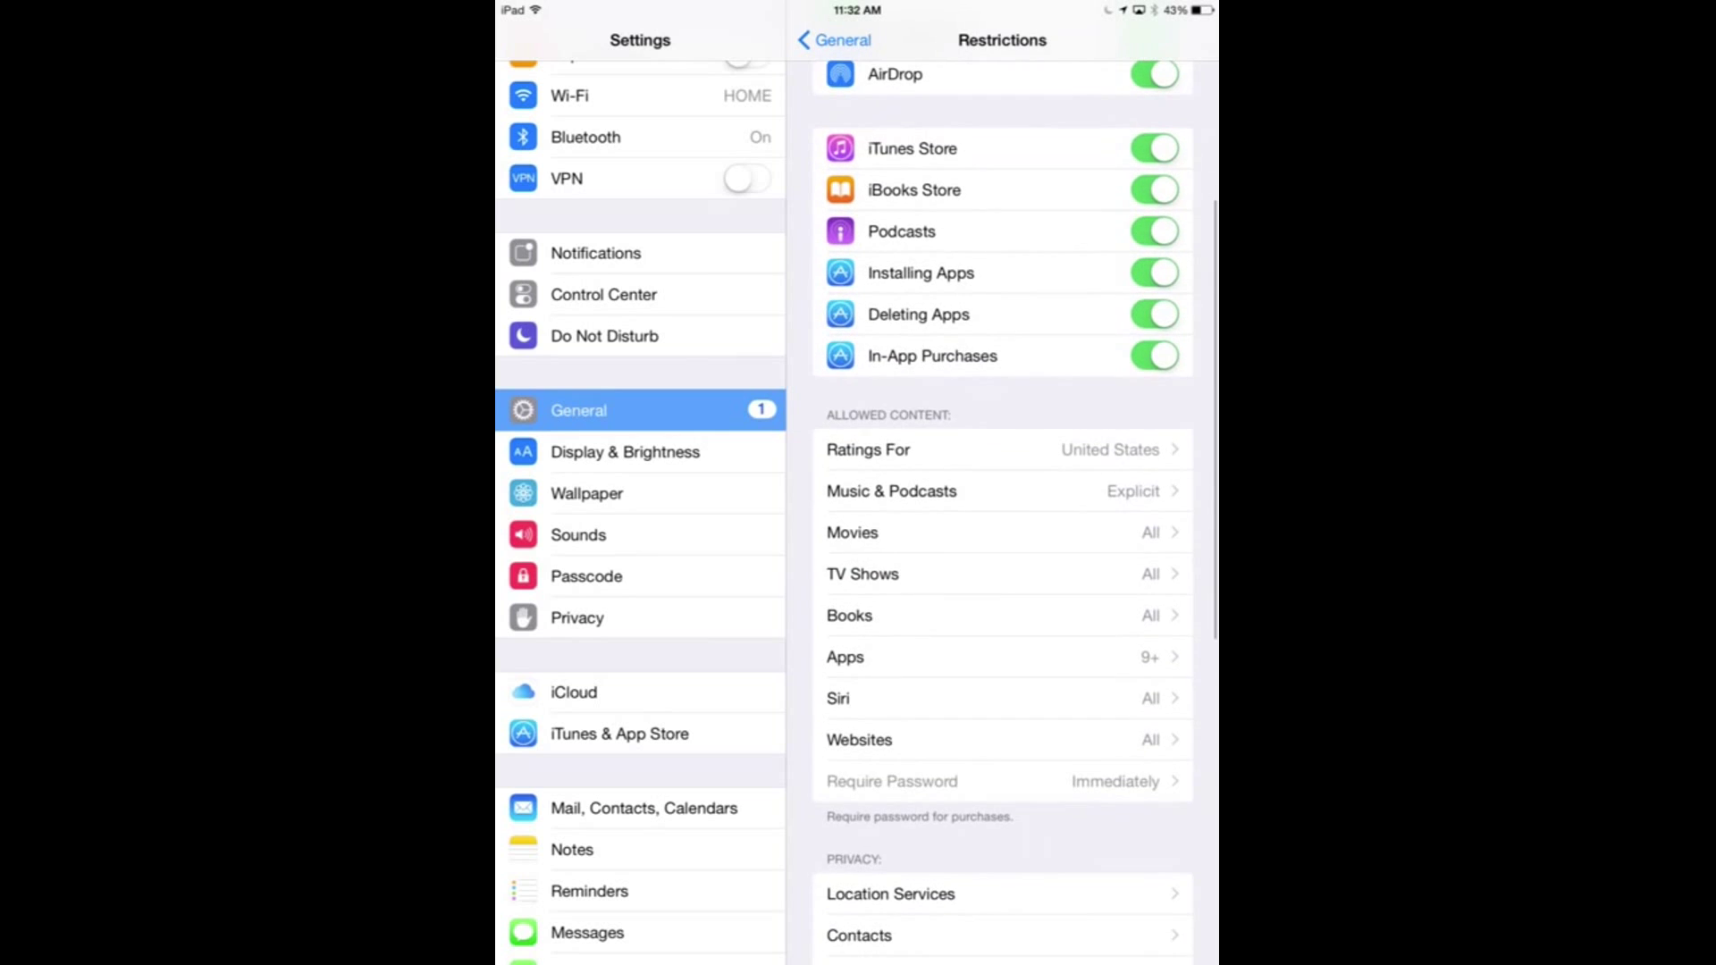
Restrict Websites to Specific Websites Only and return to the Restrictions list.
{"action": "left_click", "coordinate": [938, 739]}
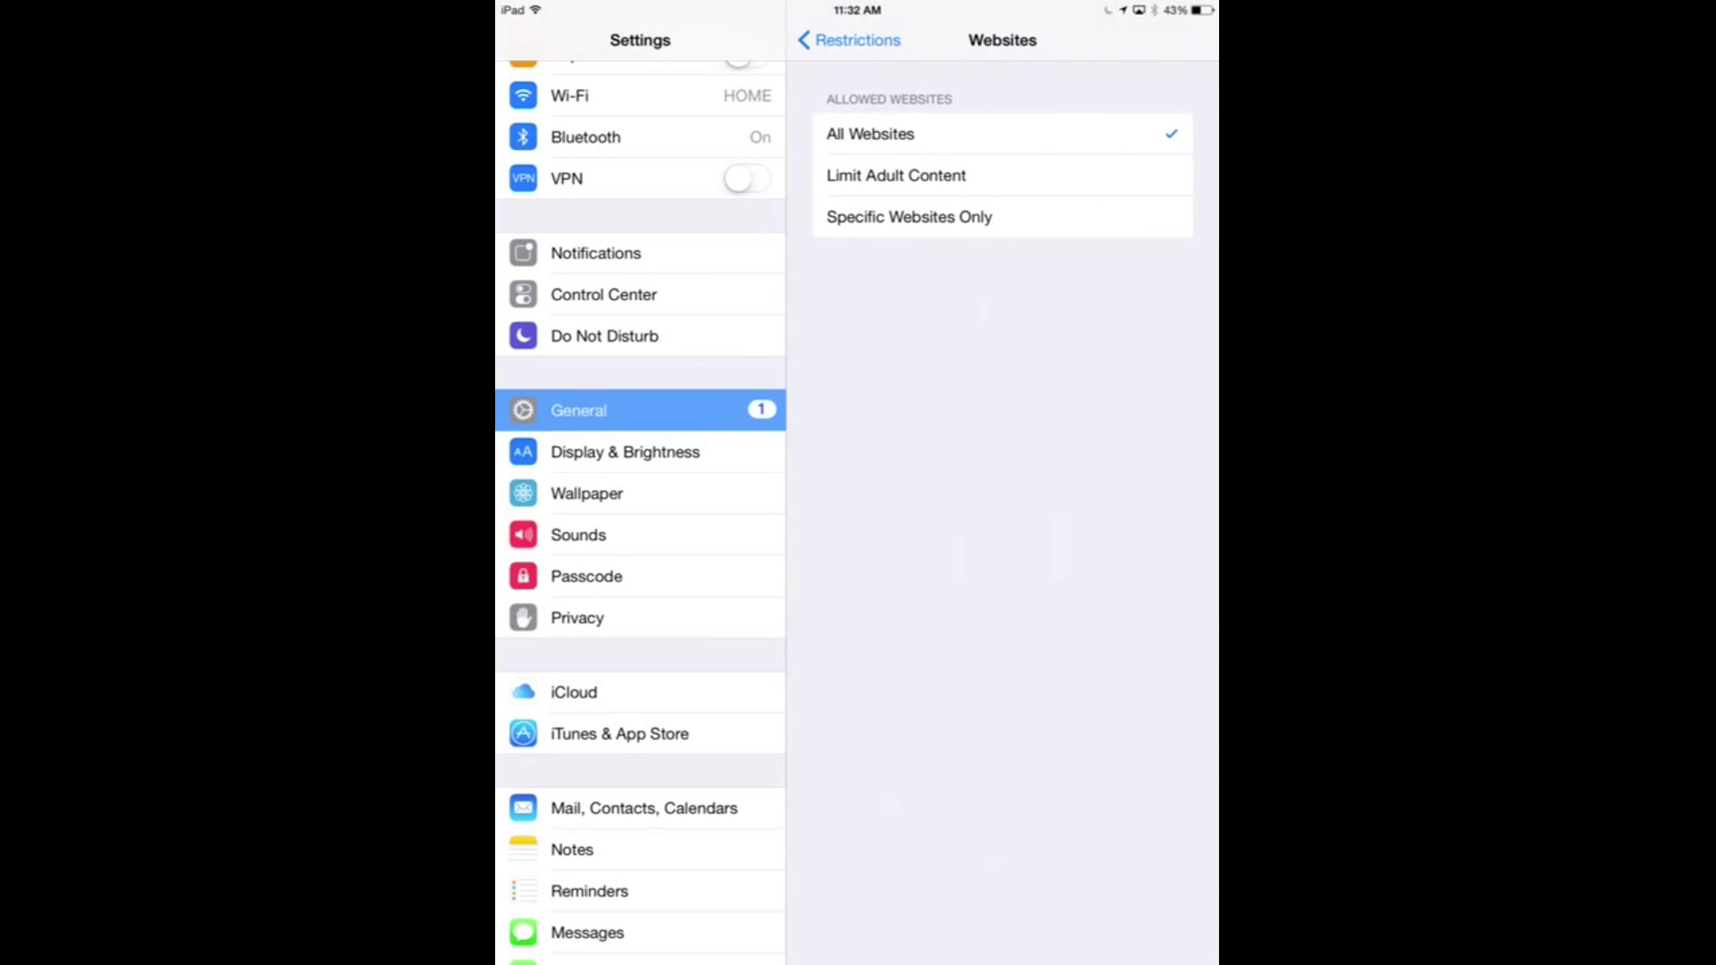
{"action": "left_click", "coordinate": [909, 217]}
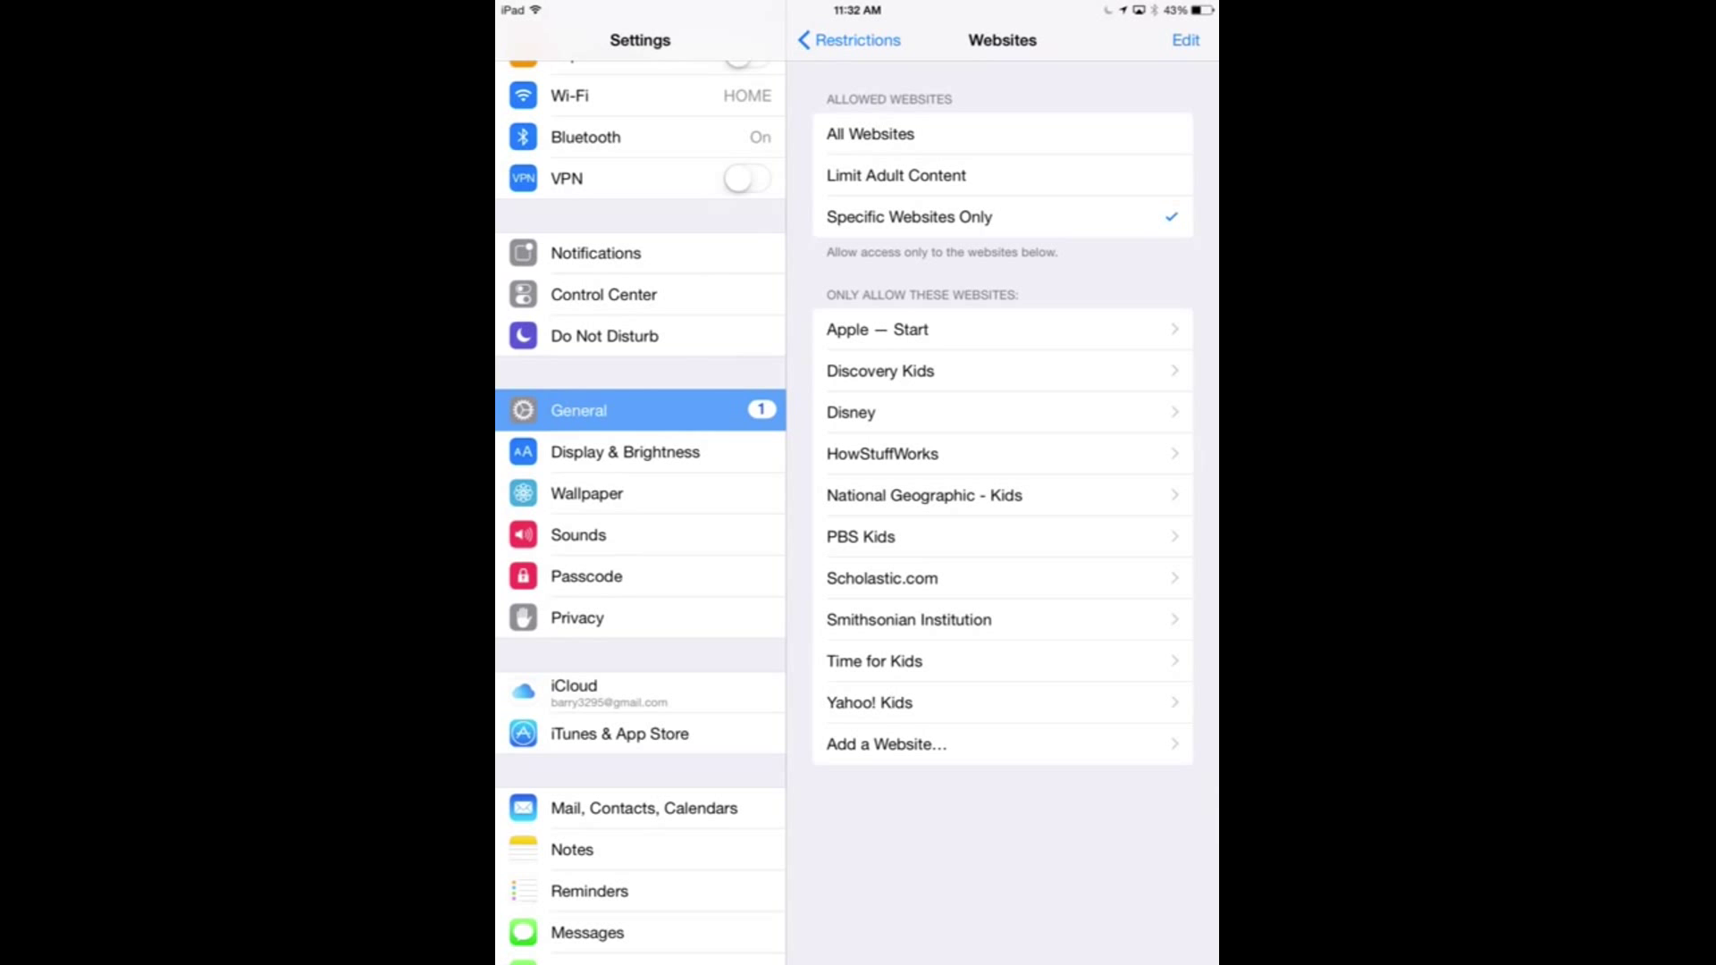
{"action": "scroll", "coordinate": [1002, 509], "scroll_direction": "up", "scroll_amount": 2}
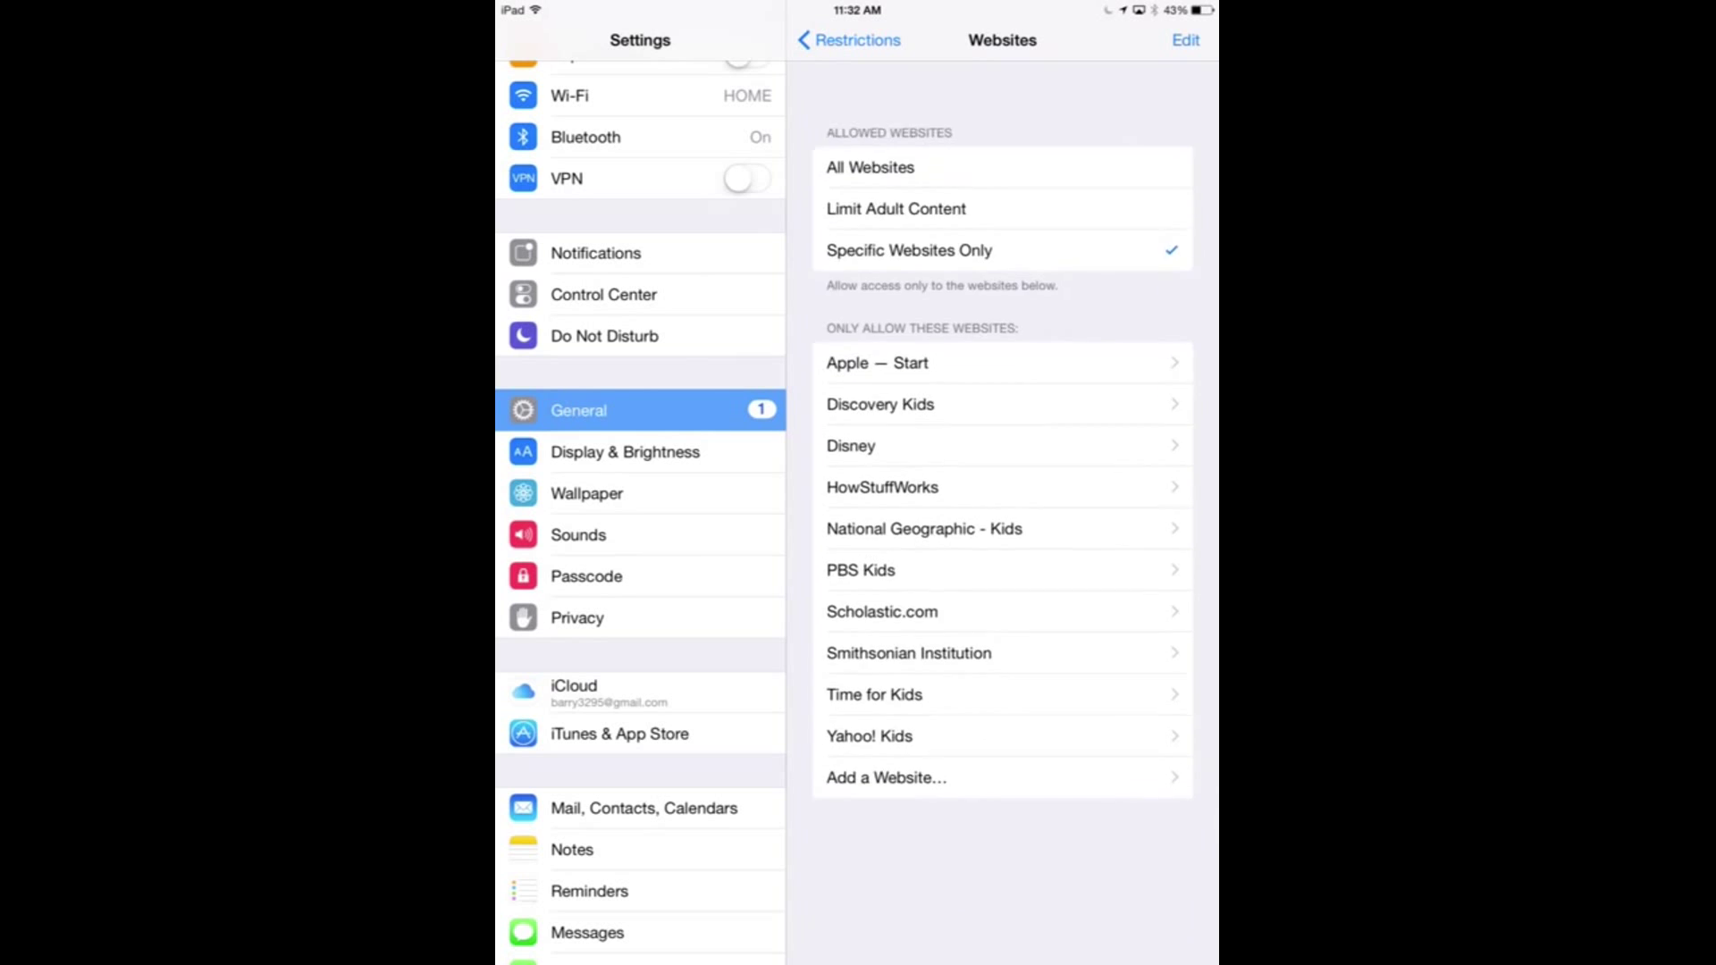
{"action": "left_click", "coordinate": [849, 40]}
{"action": "scroll", "coordinate": [1002, 509], "scroll_direction": "up", "scroll_amount": 3}
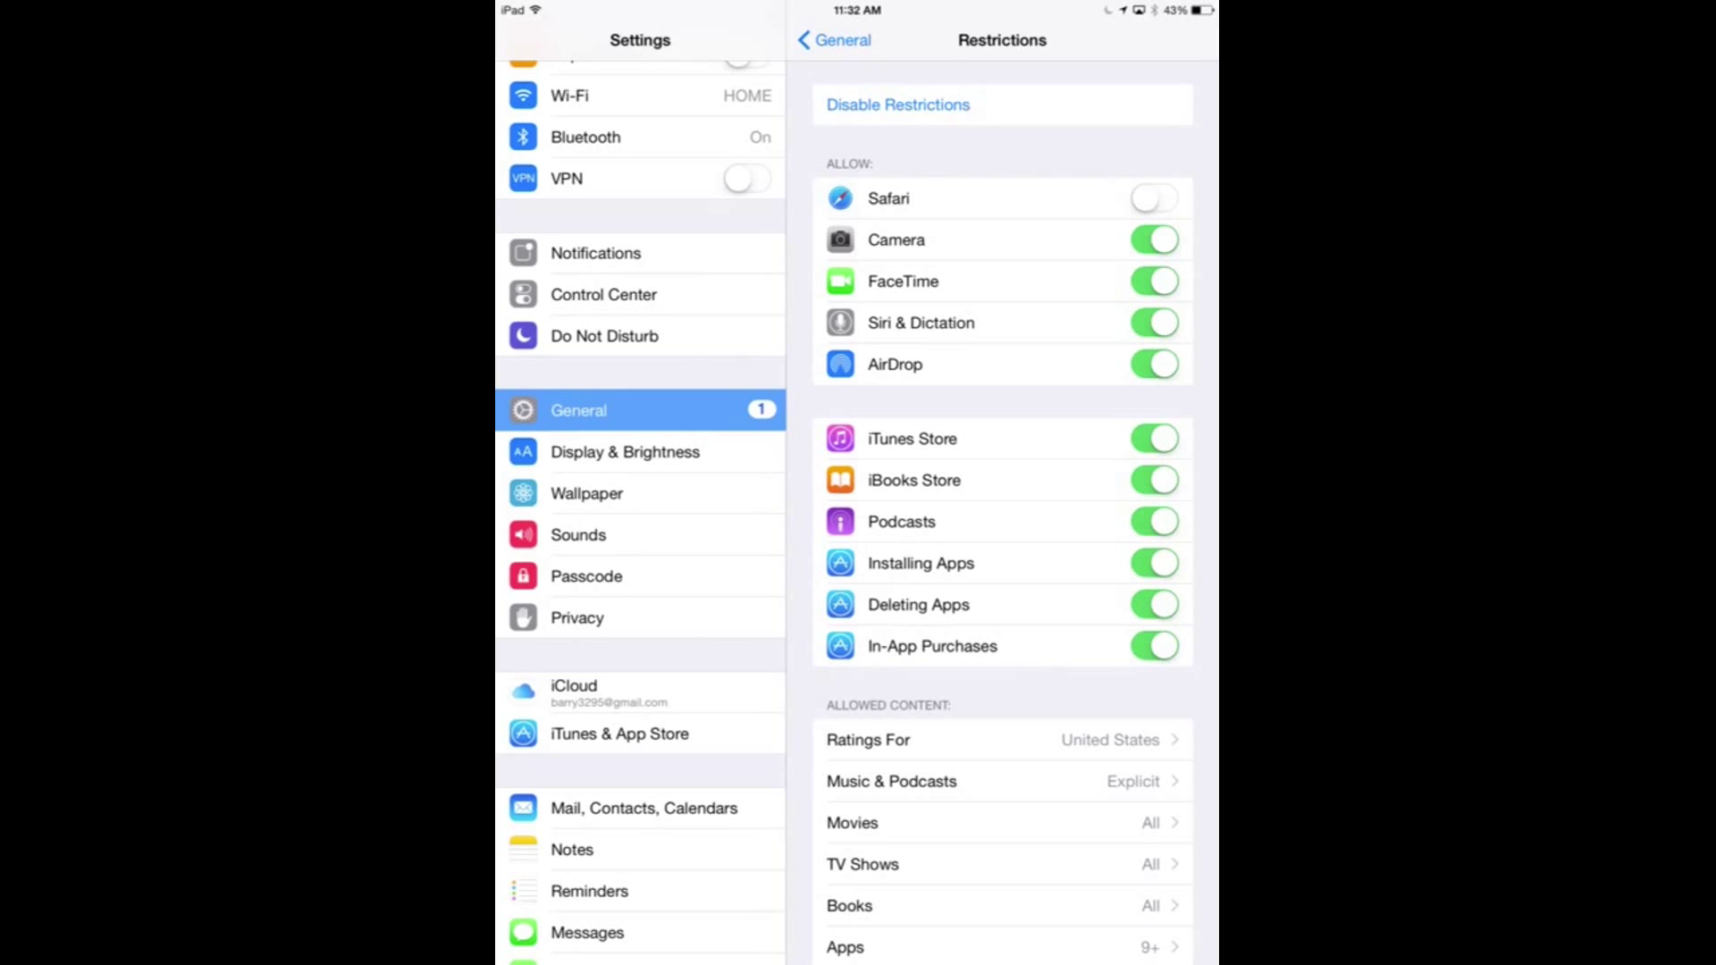
{"action": "scroll", "coordinate": [1002, 536], "scroll_direction": "down", "scroll_amount": 3}
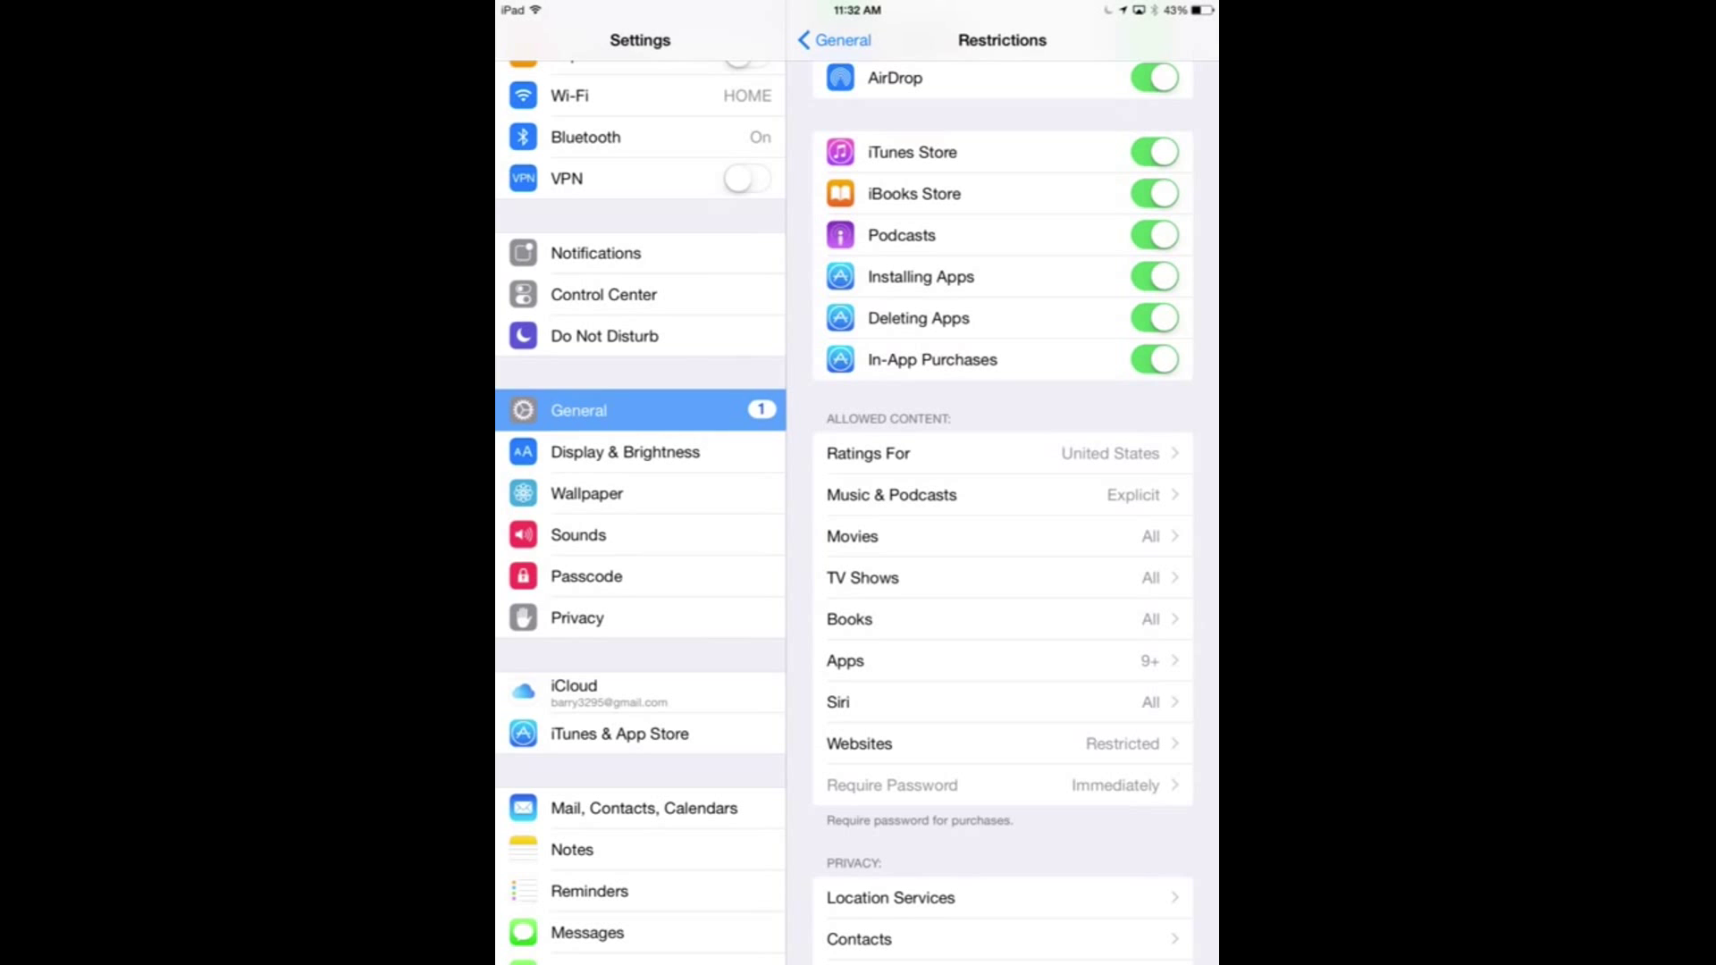
{"action": "scroll", "coordinate": [1001, 537], "scroll_direction": "down", "scroll_amount": 3}
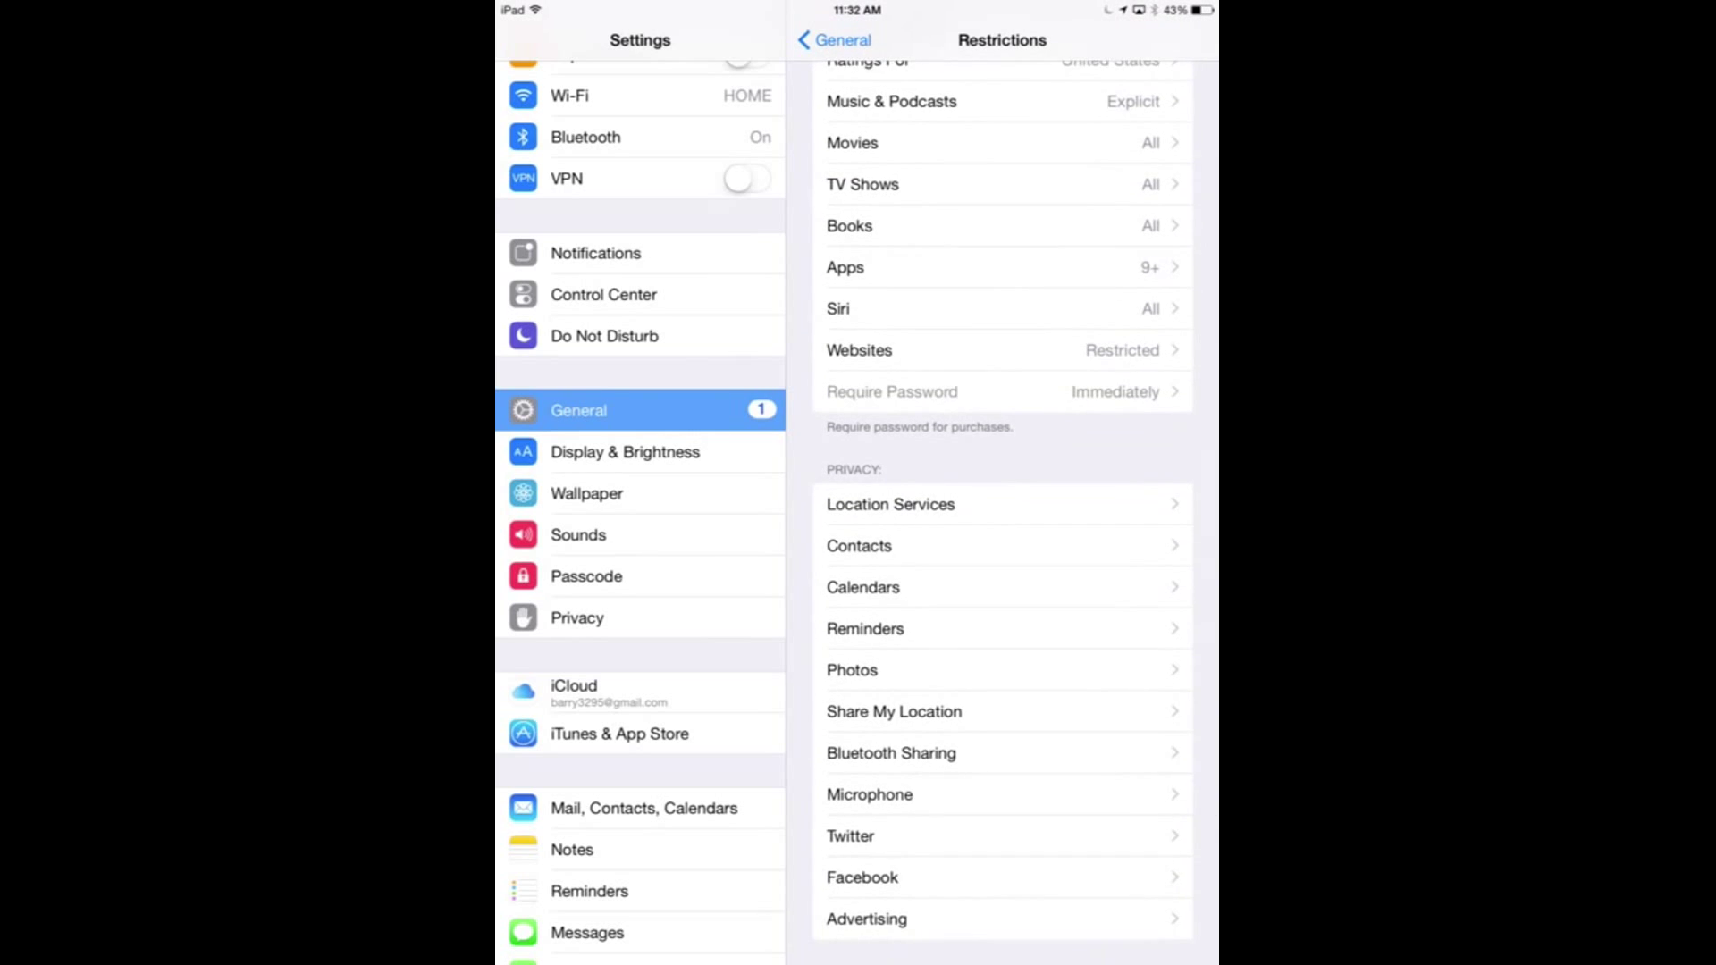
{"action": "scroll", "coordinate": [1001, 536], "scroll_direction": "down", "scroll_amount": 2}
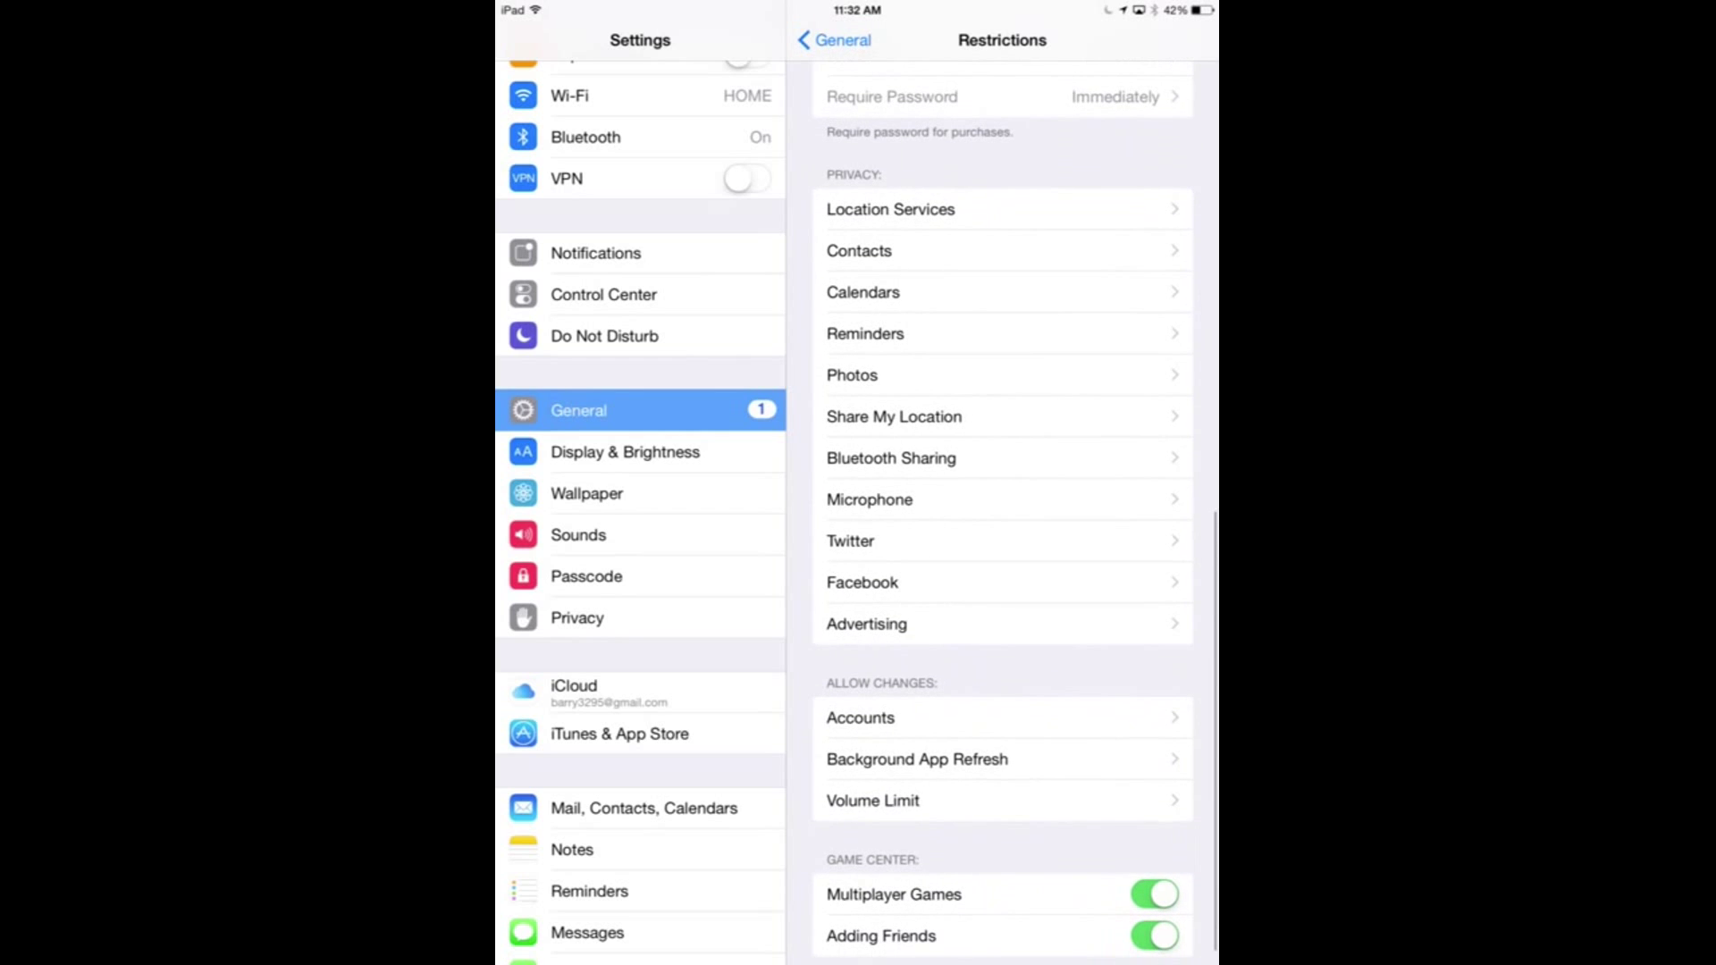
{"action": "left_click", "coordinate": [860, 720]}
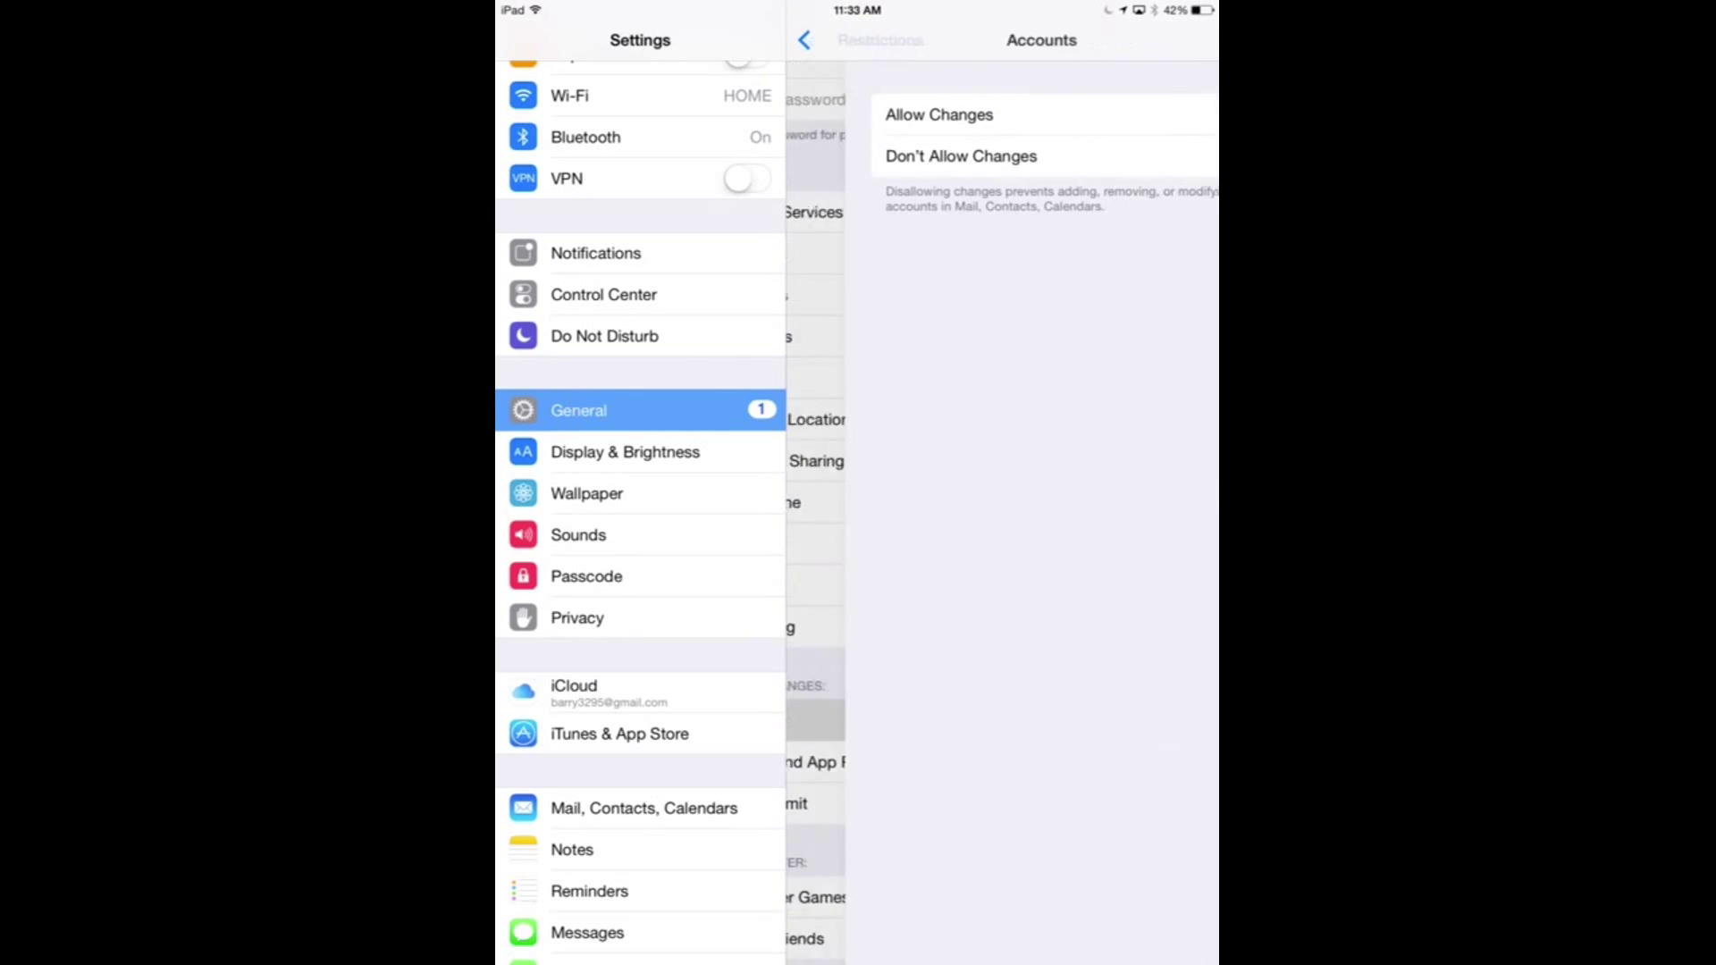
{"action": "left_click", "coordinate": [852, 40]}
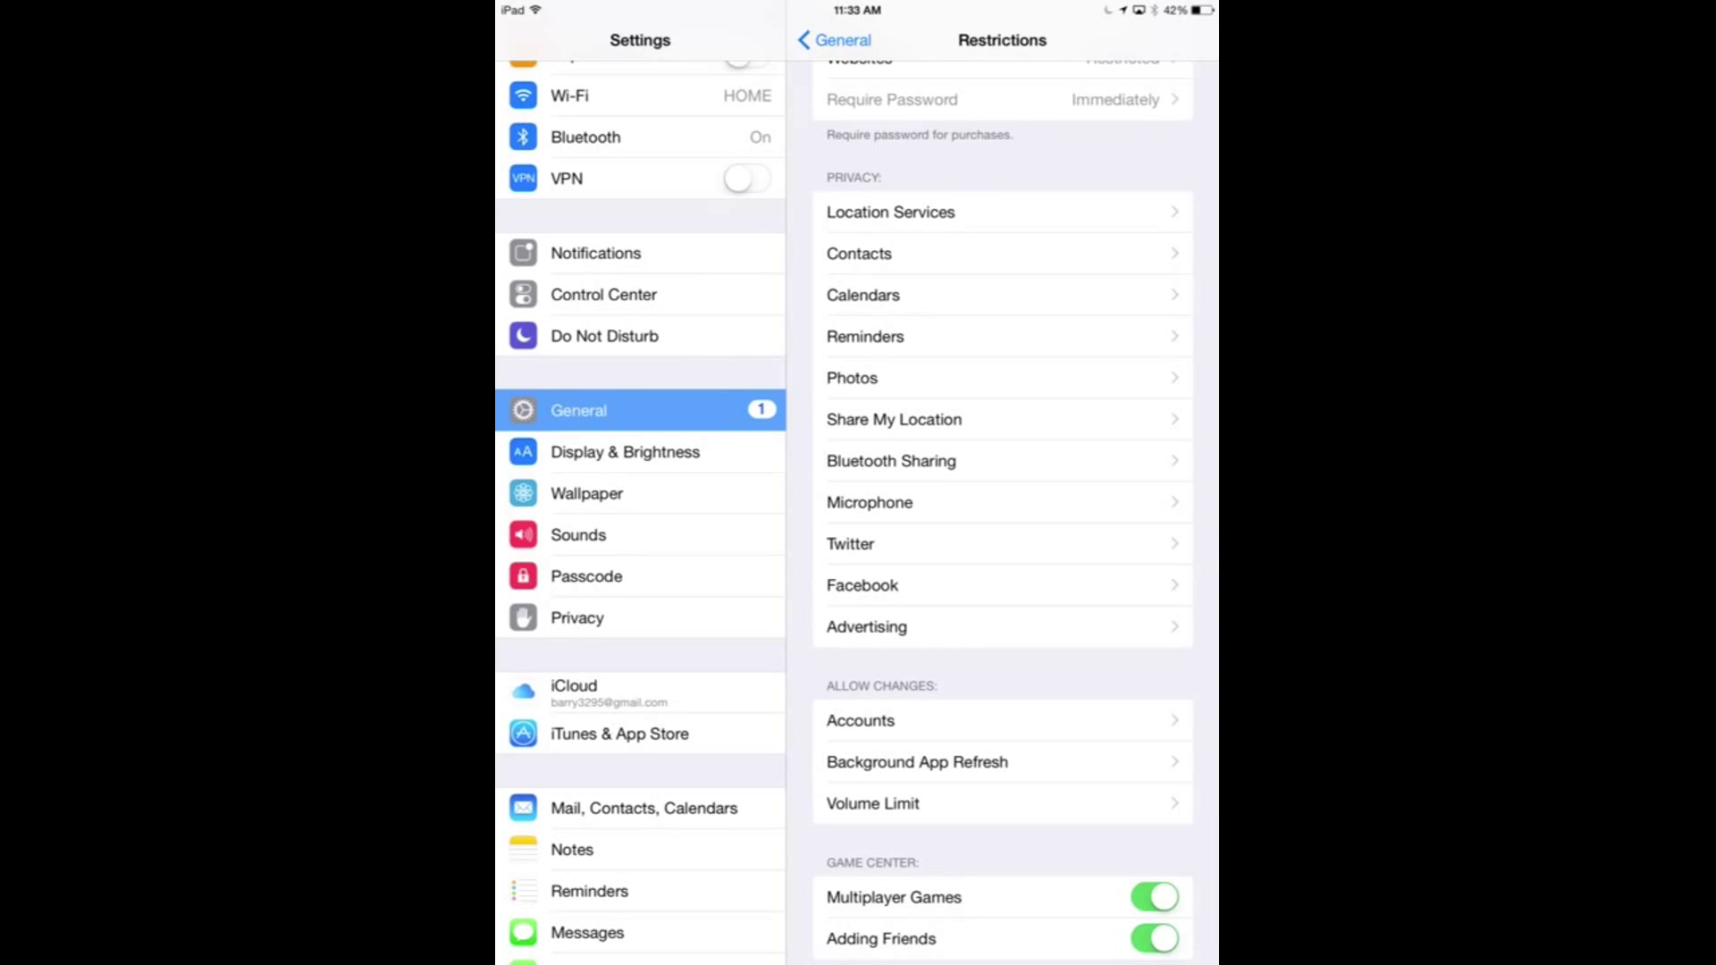
{"action": "scroll", "coordinate": [1002, 509], "scroll_direction": "down", "scroll_amount": 3}
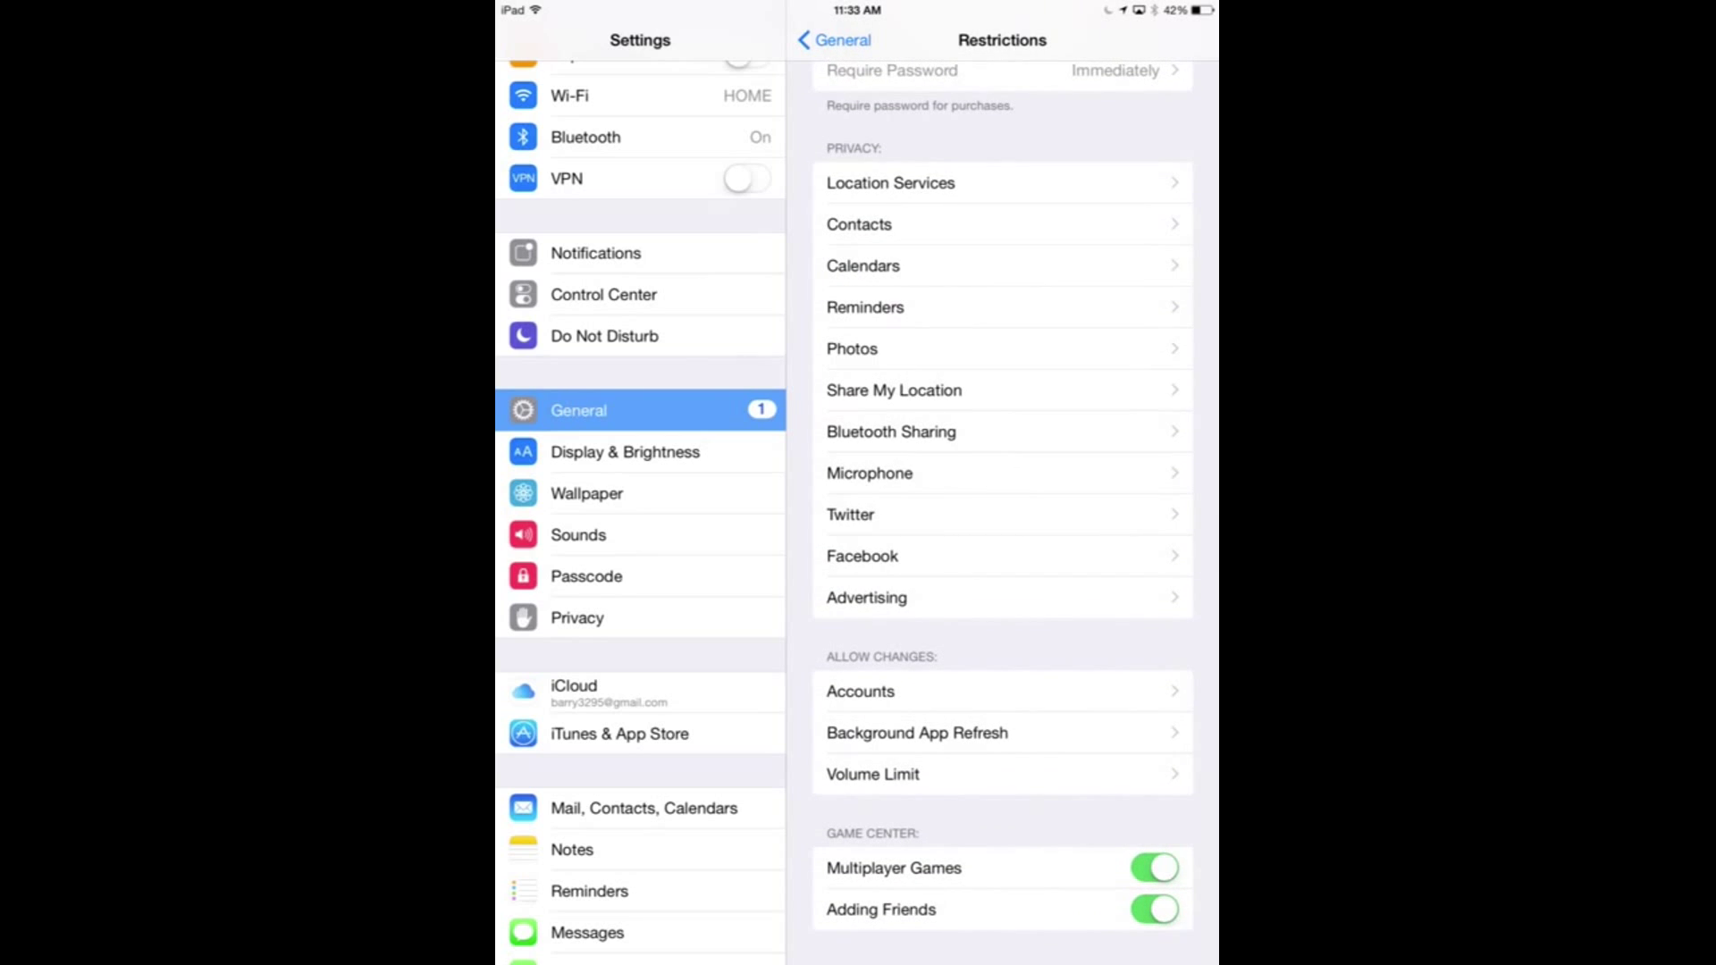
Switch off Multiplayer Games under Game Center, leaving Adding Friends allowed.
{"action": "left_click", "coordinate": [1155, 868]}
{"action": "scroll", "coordinate": [1002, 509], "scroll_direction": "up", "scroll_amount": 10}
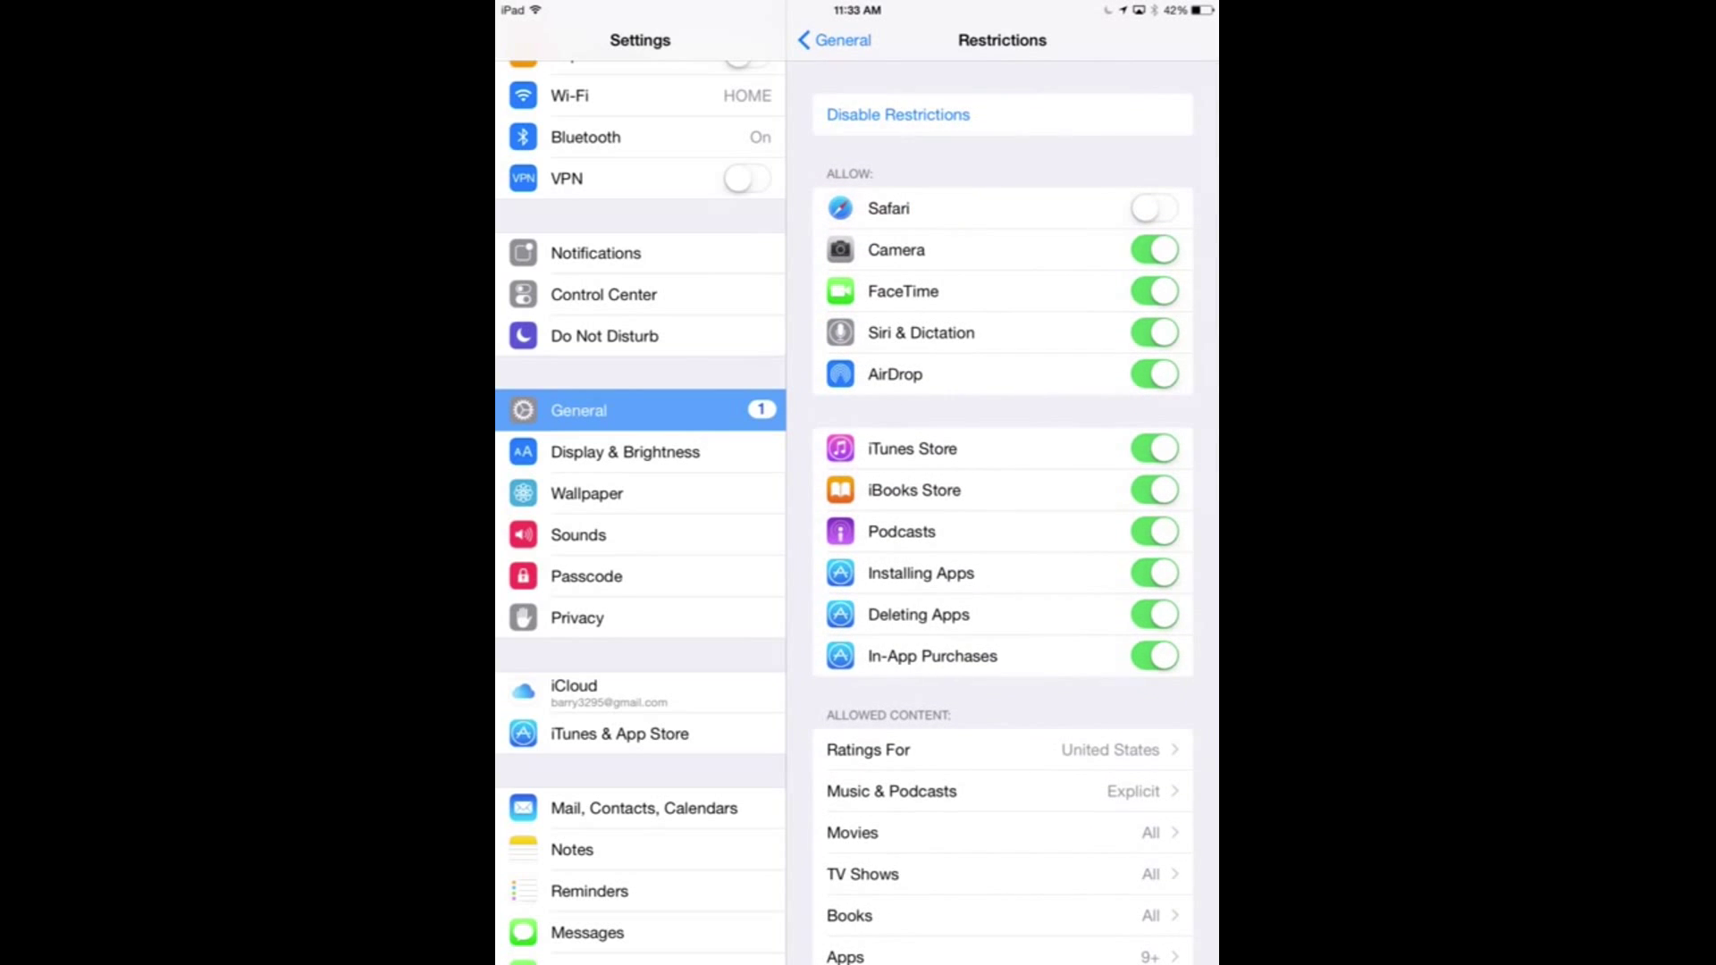
Choose Disable Restrictions to bring up the restrictions passcode prompt.
{"action": "left_click", "coordinate": [899, 115]}
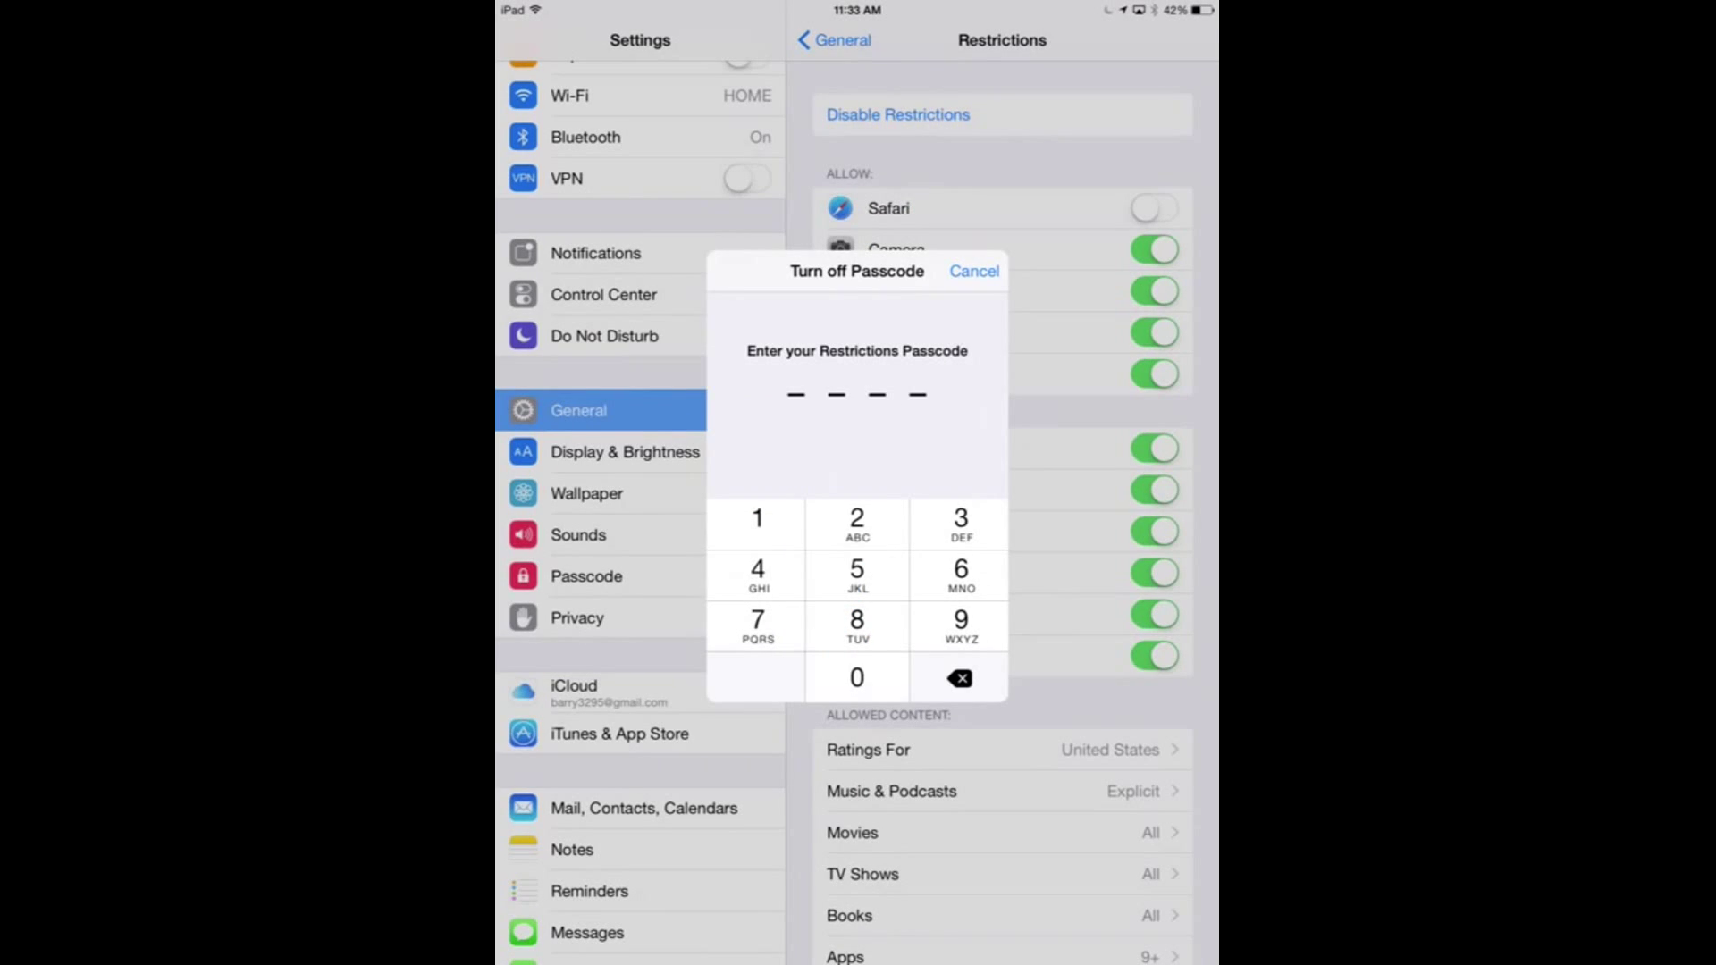